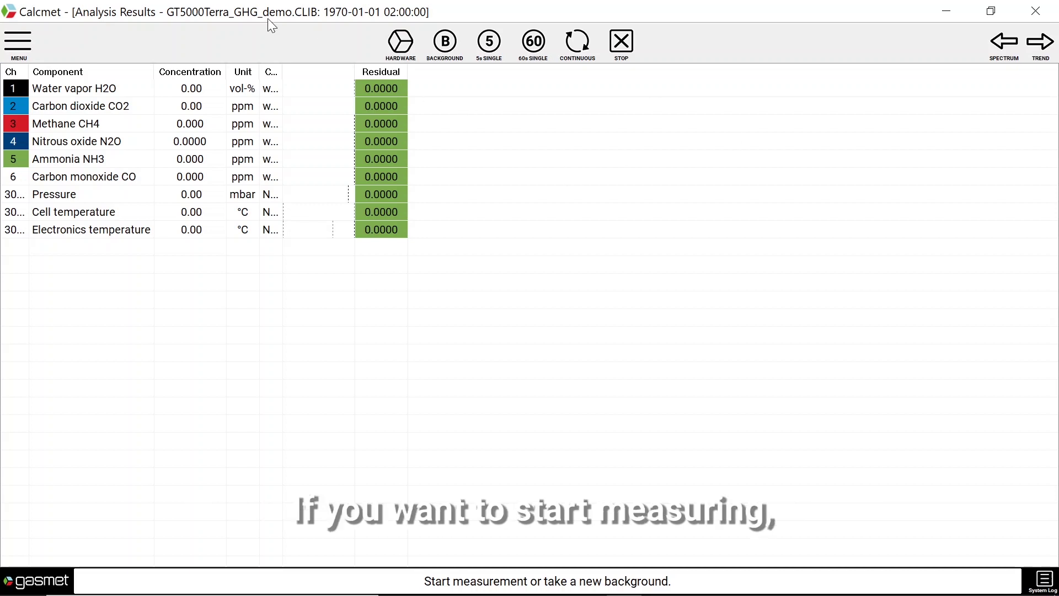
- Load the GT5000Terra_GHG_demo library file as the measurement application
left_click(21, 39)
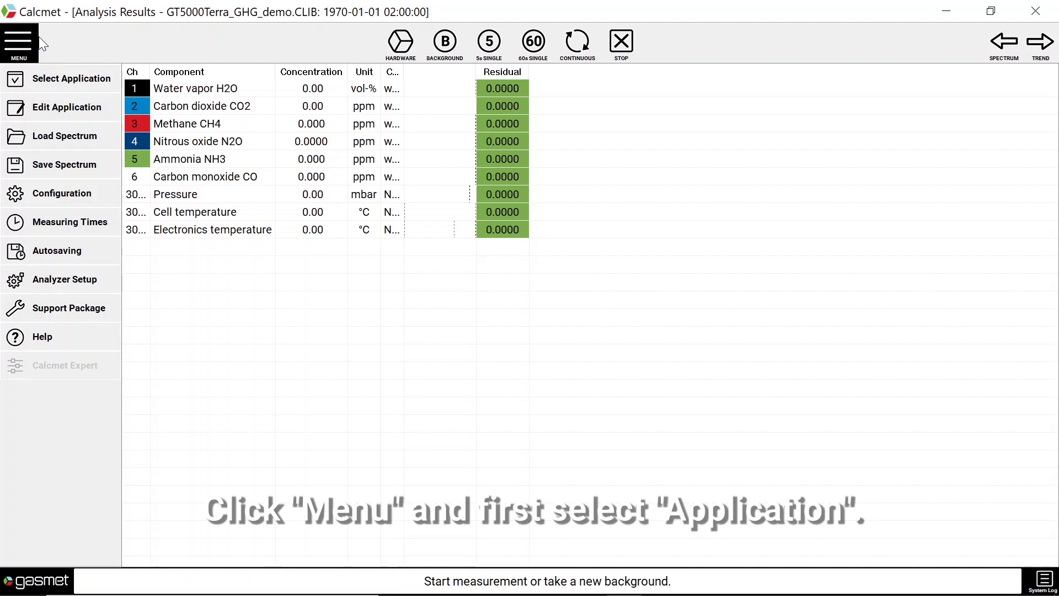
left_click(68, 83)
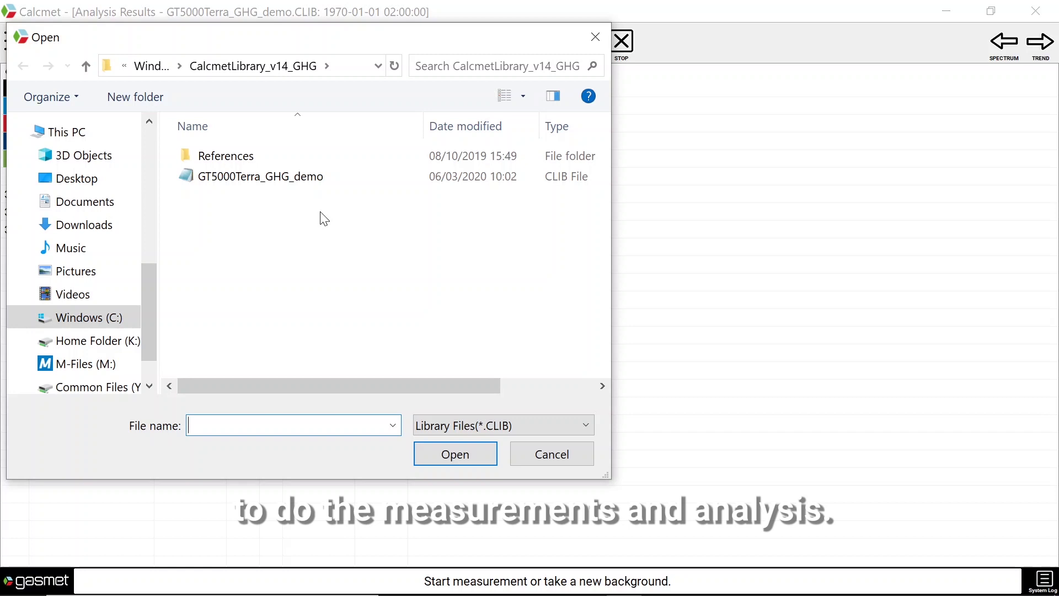
left_click(260, 176)
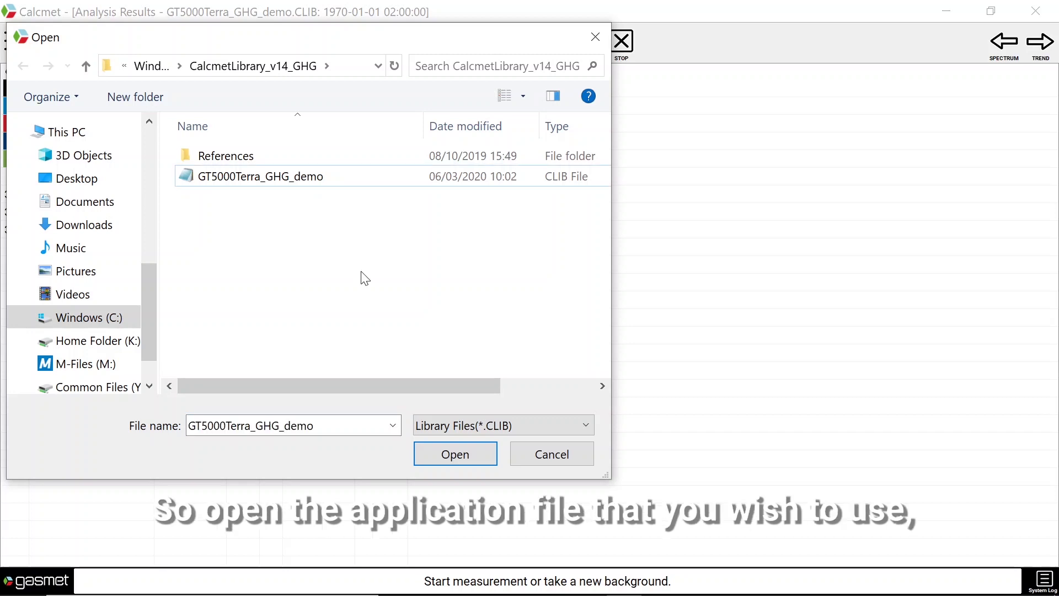
left_click(448, 455)
- Set the sampling time to 1 minute in the measuring times and save the setting
left_click(22, 43)
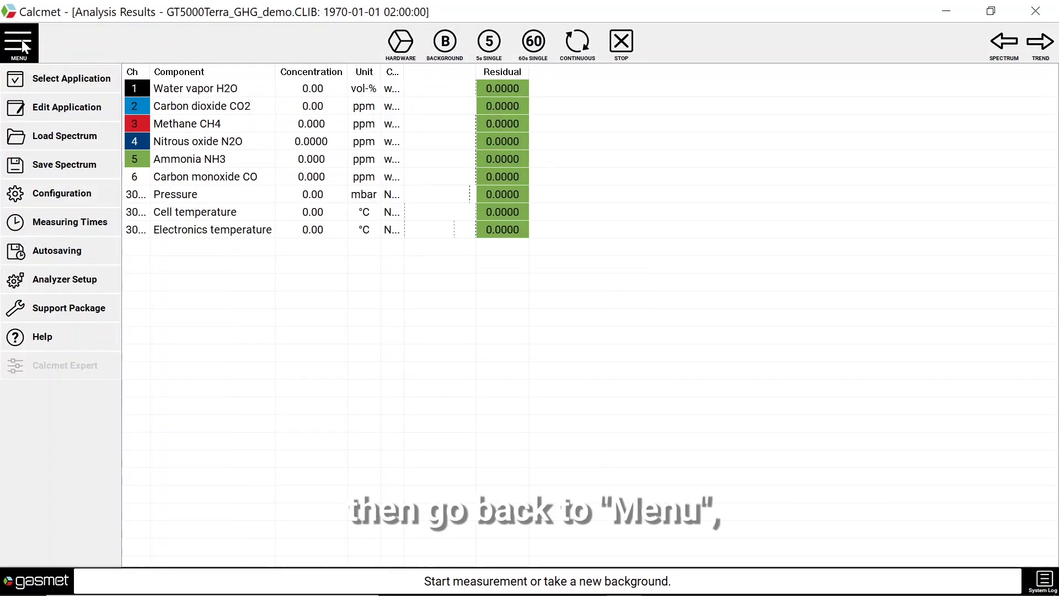
left_click(74, 221)
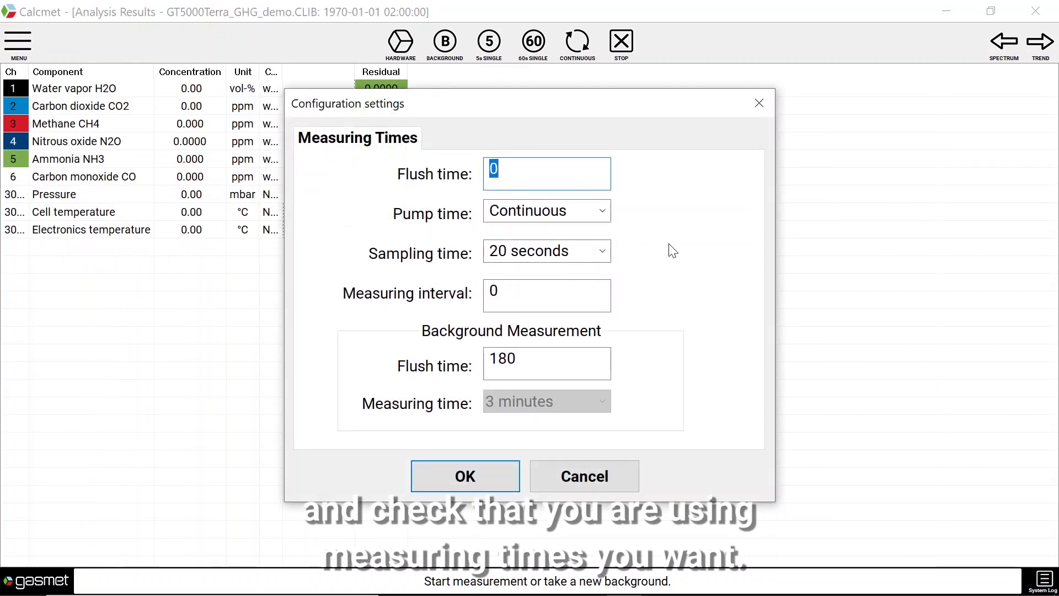
key("Tab")
key("Tab")
key("Down")
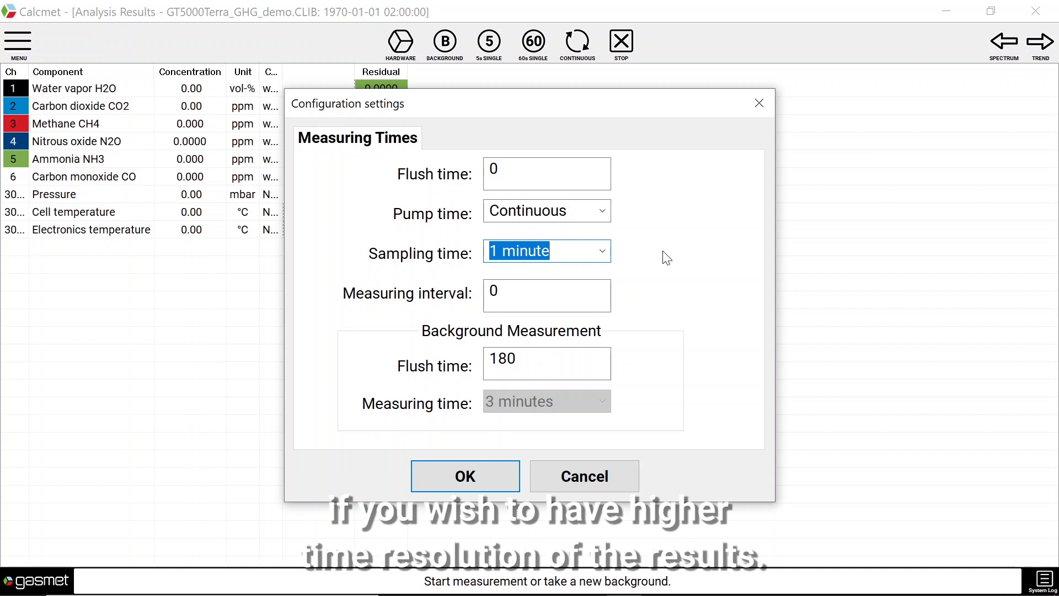
left_click(465, 480)
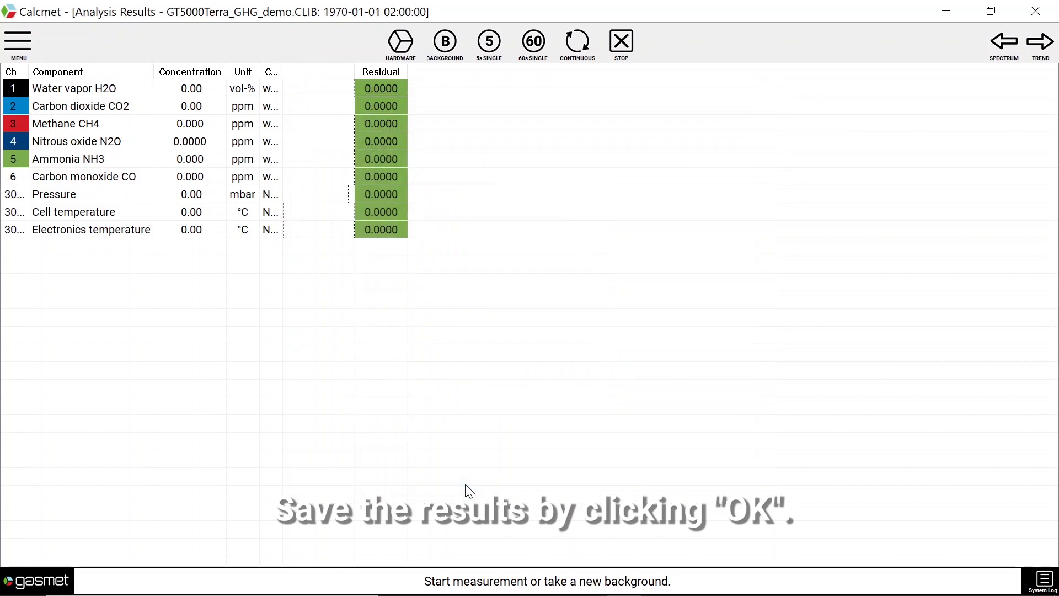
- Review the autosaving settings, look at the folder choices for result files without picking one, and accept the settings
left_click(30, 42)
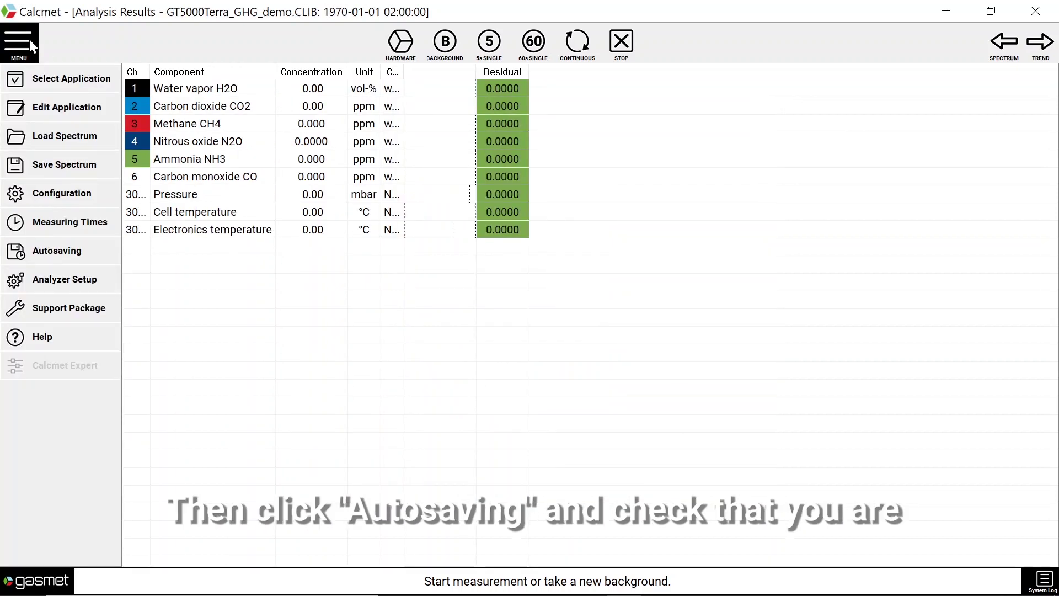
left_click(65, 251)
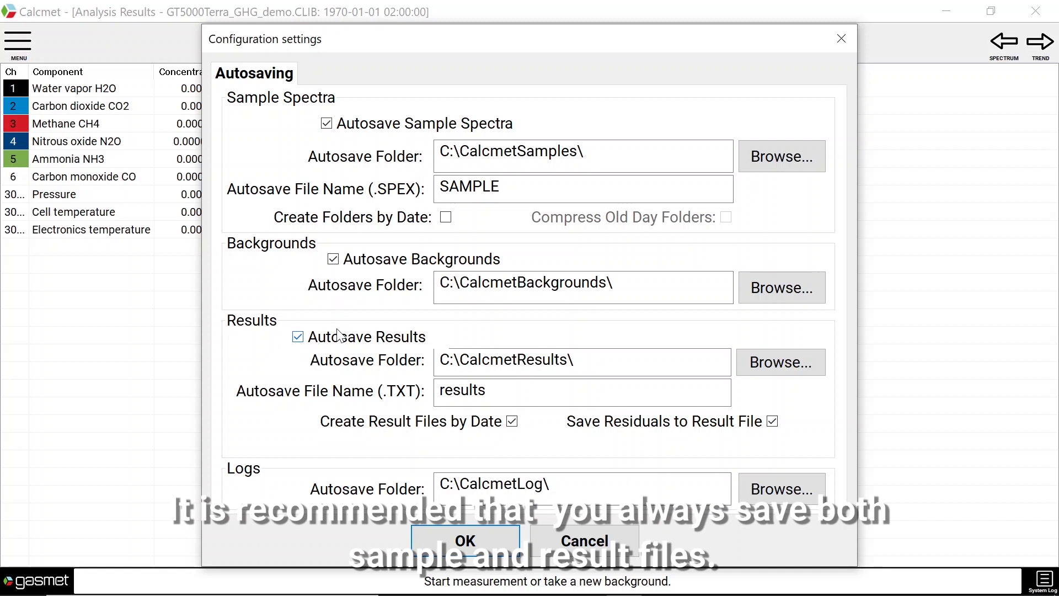
left_click(770, 373)
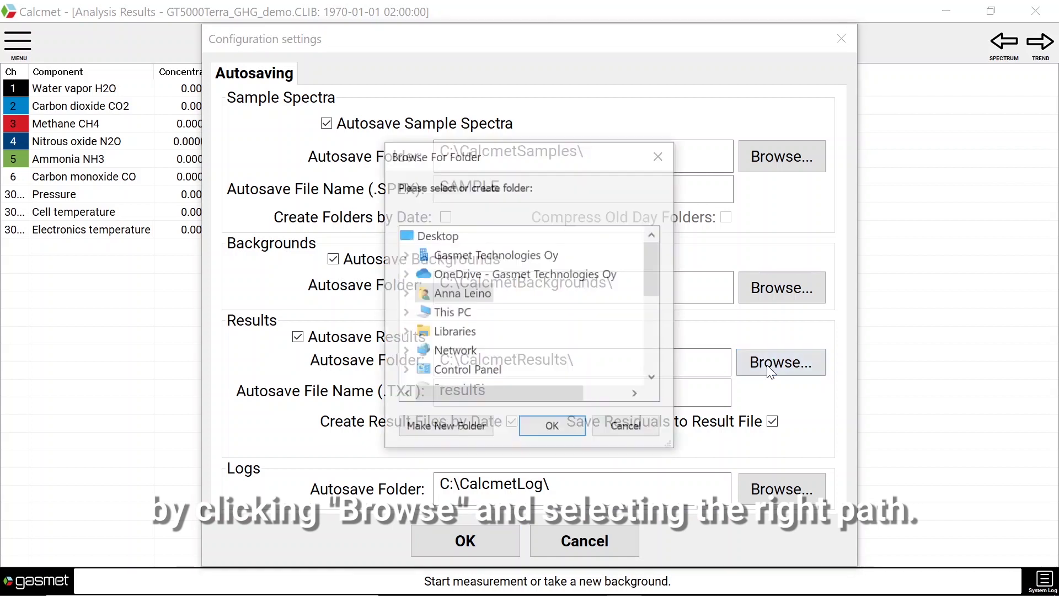
left_click(613, 423)
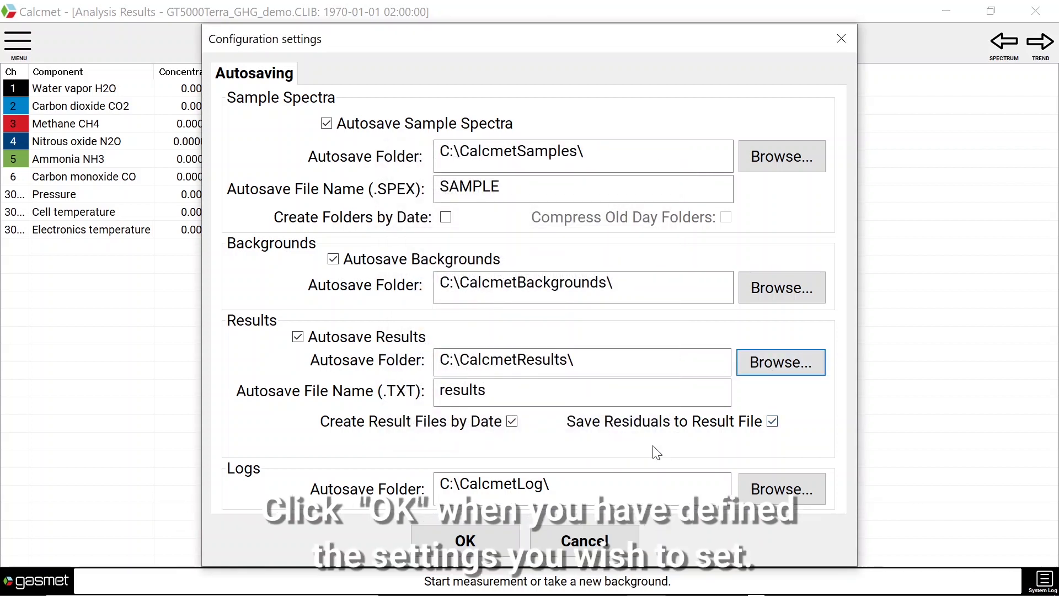
left_click(461, 544)
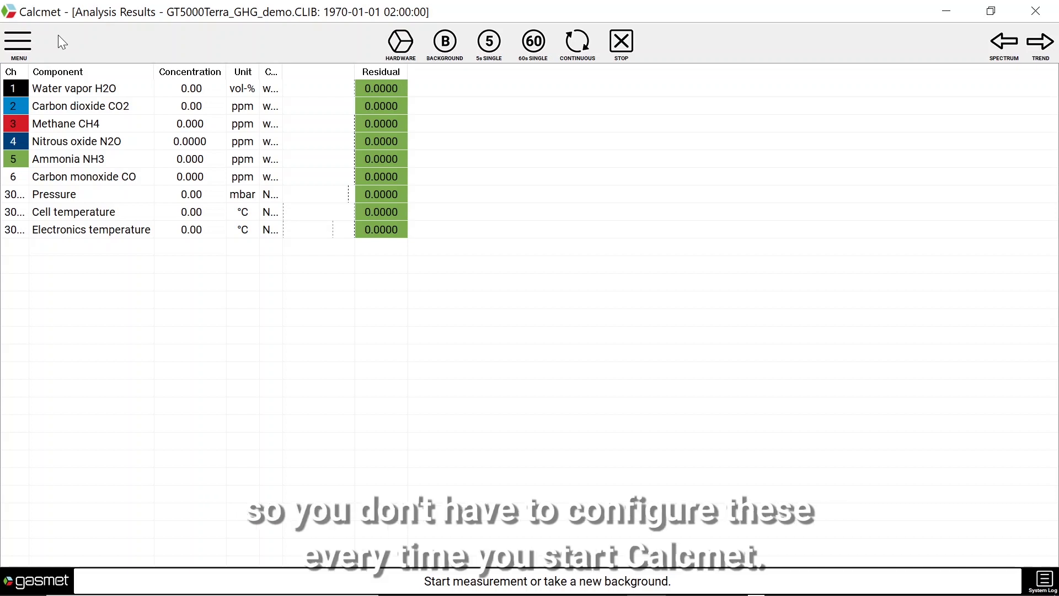
- Check the analyzer's communication mode in the configuration settings and accept them
left_click(10, 45)
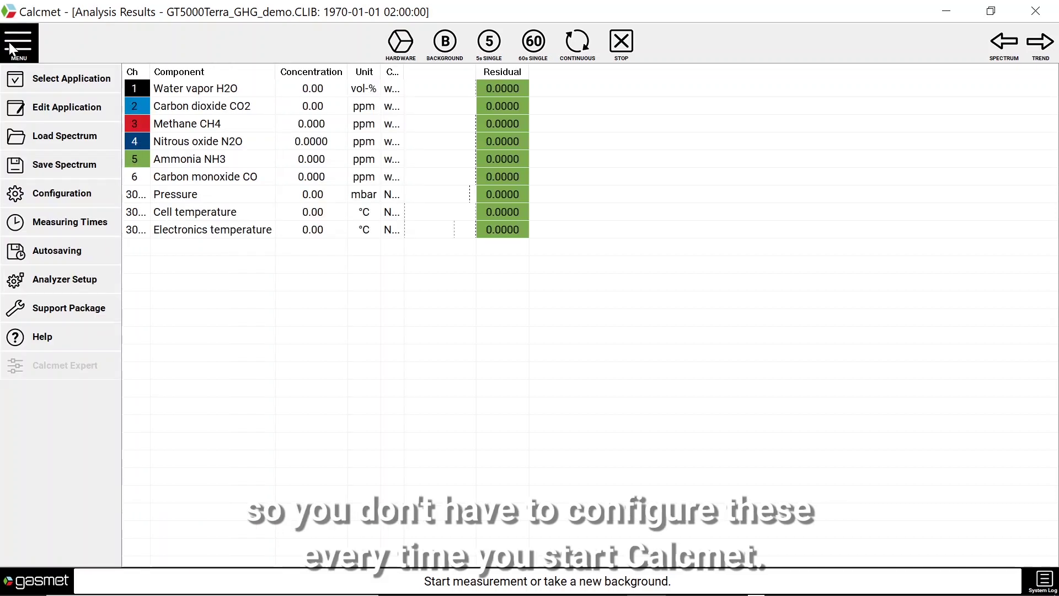
left_click(83, 195)
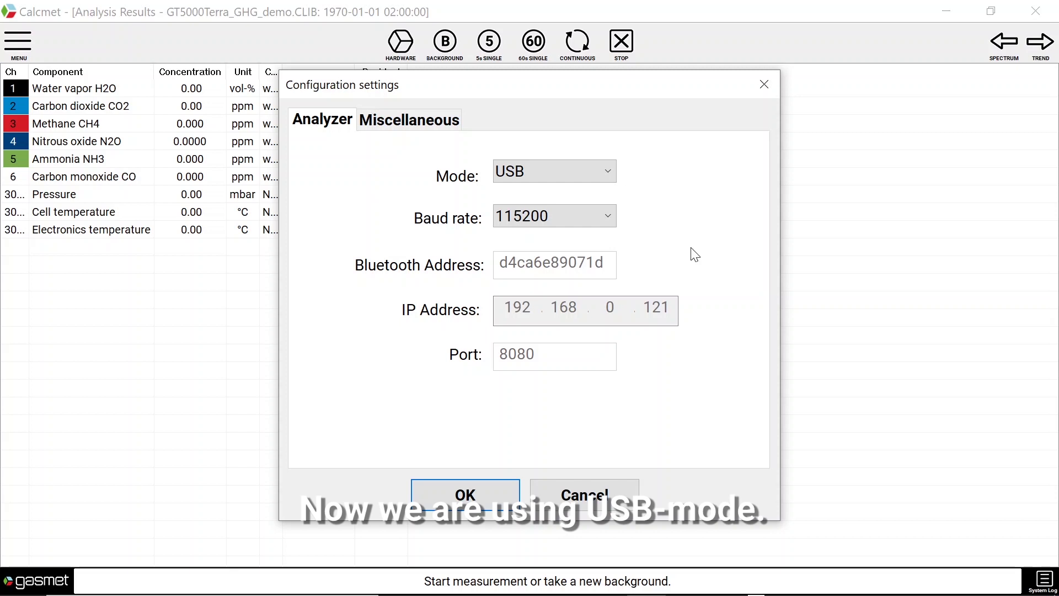
left_click(456, 496)
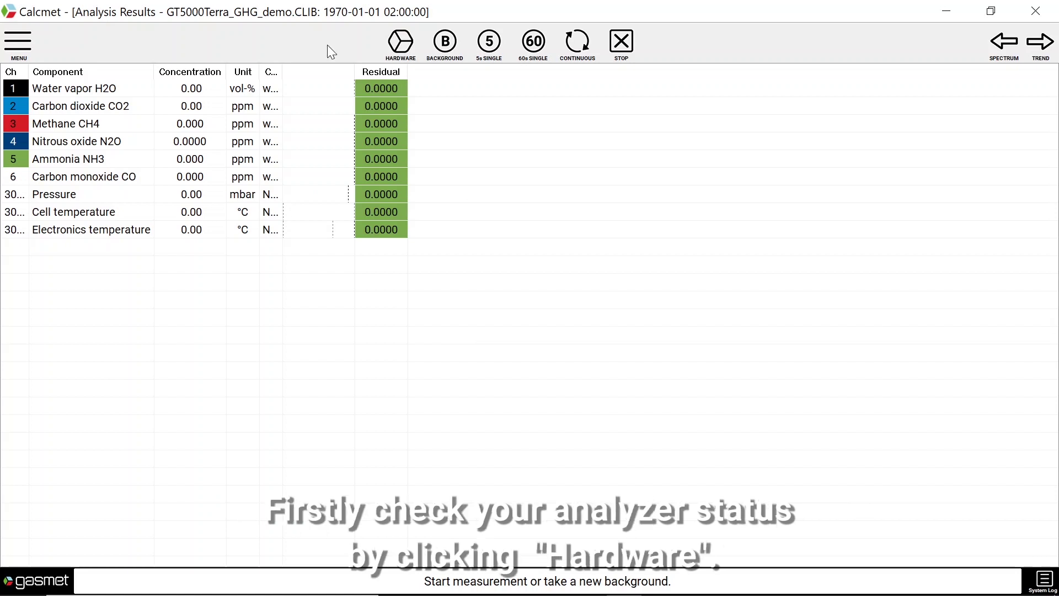
- Check the analyzer's hardware status and start a background measurement
left_click(406, 45)
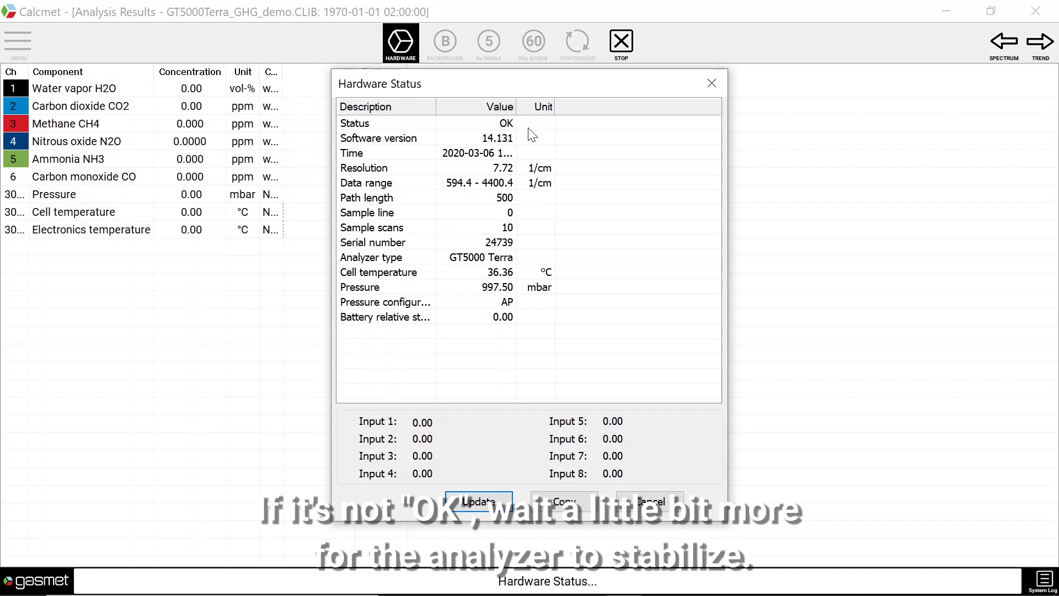
left_click(711, 87)
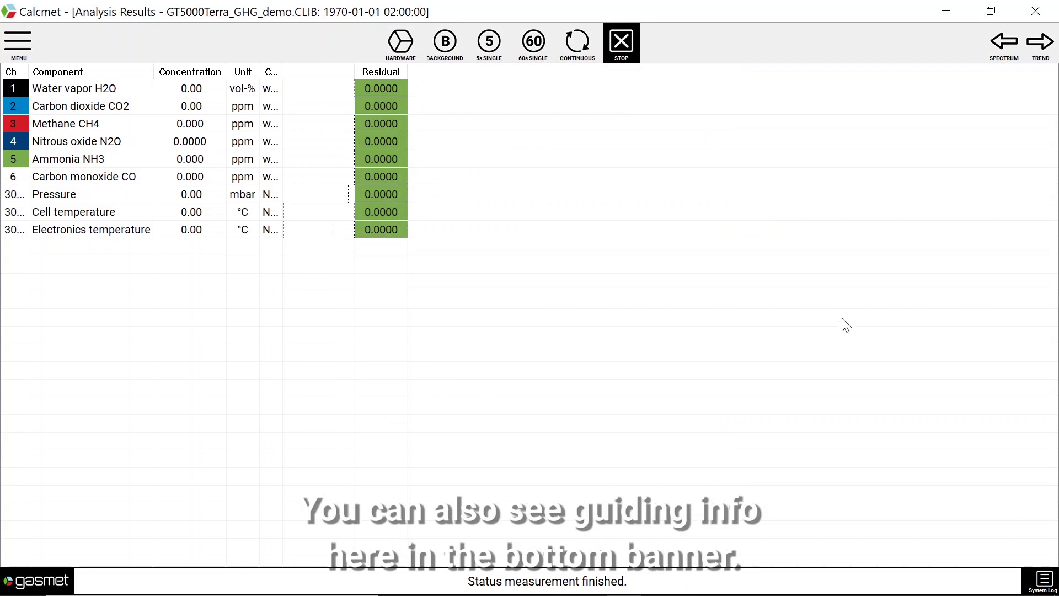
left_click(453, 44)
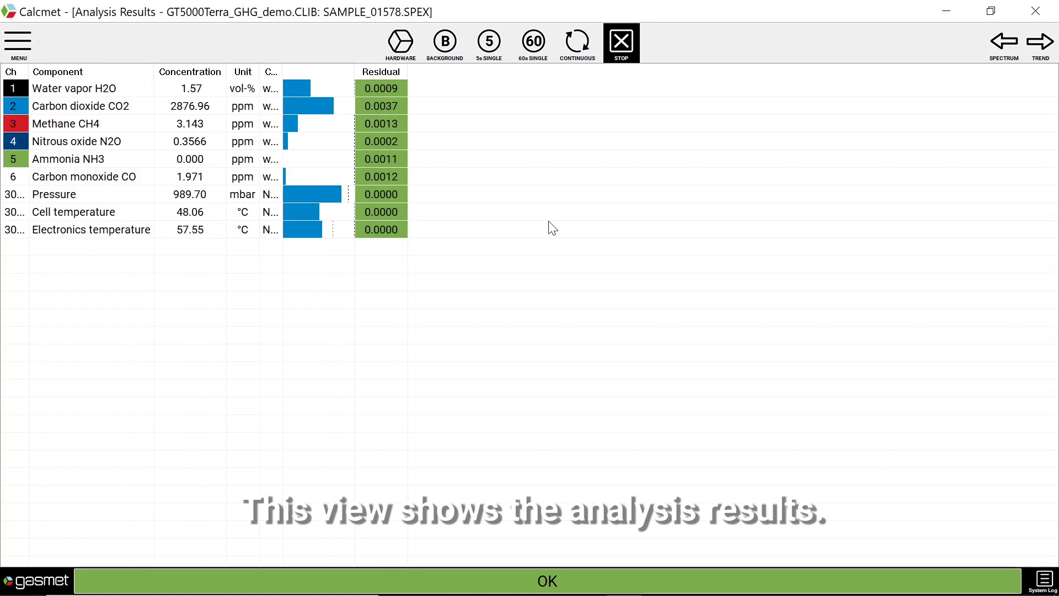
- Examine the sample spectrum, enlarging the peak group between about 4200 and 3130, and restore the full spectrum
left_click(1005, 44)
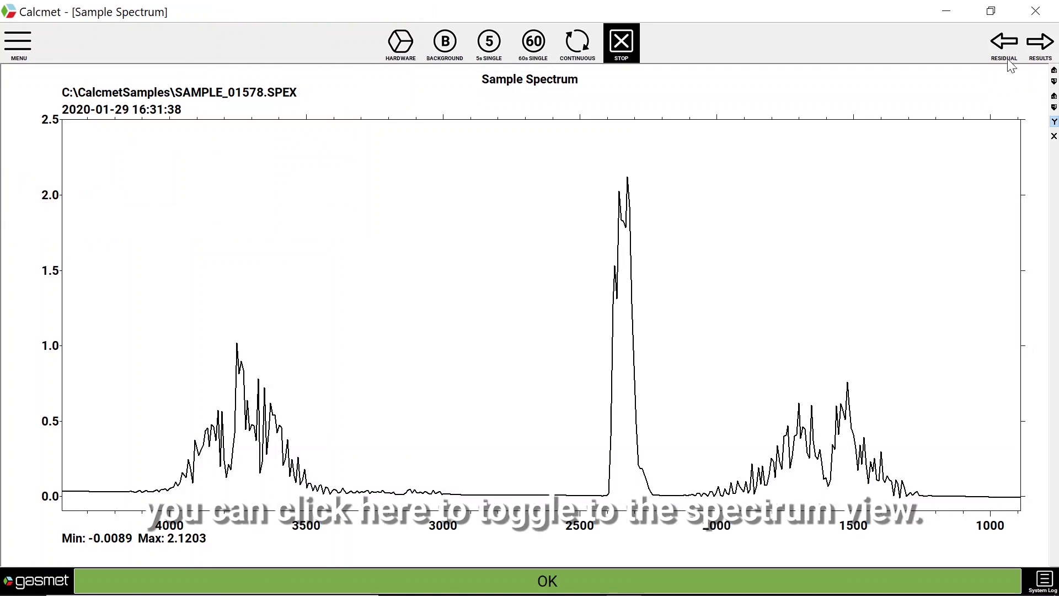
left_click(589, 426)
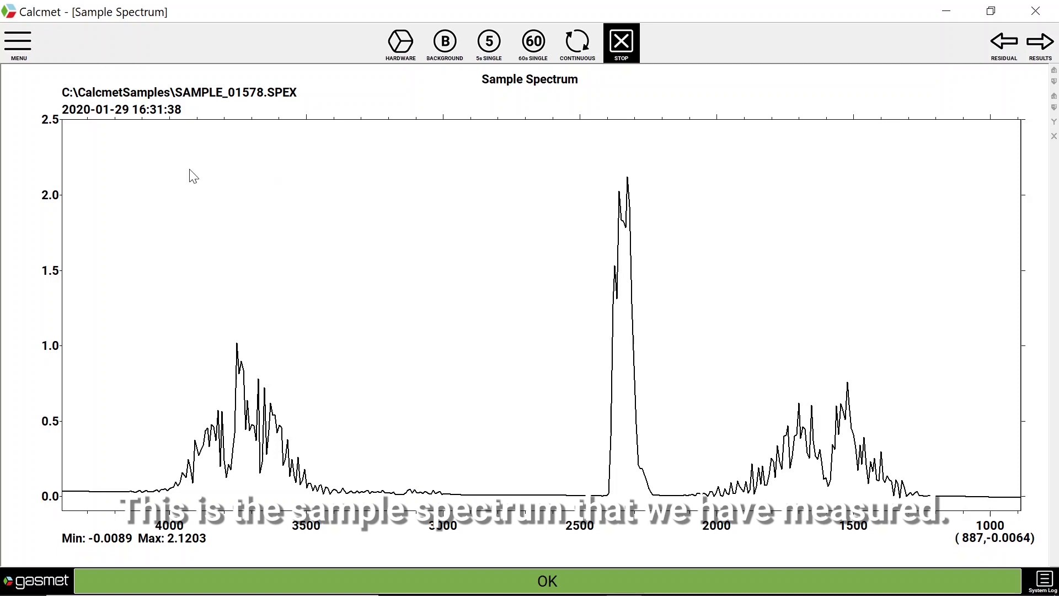
left_click_drag(119, 295, 359, 443)
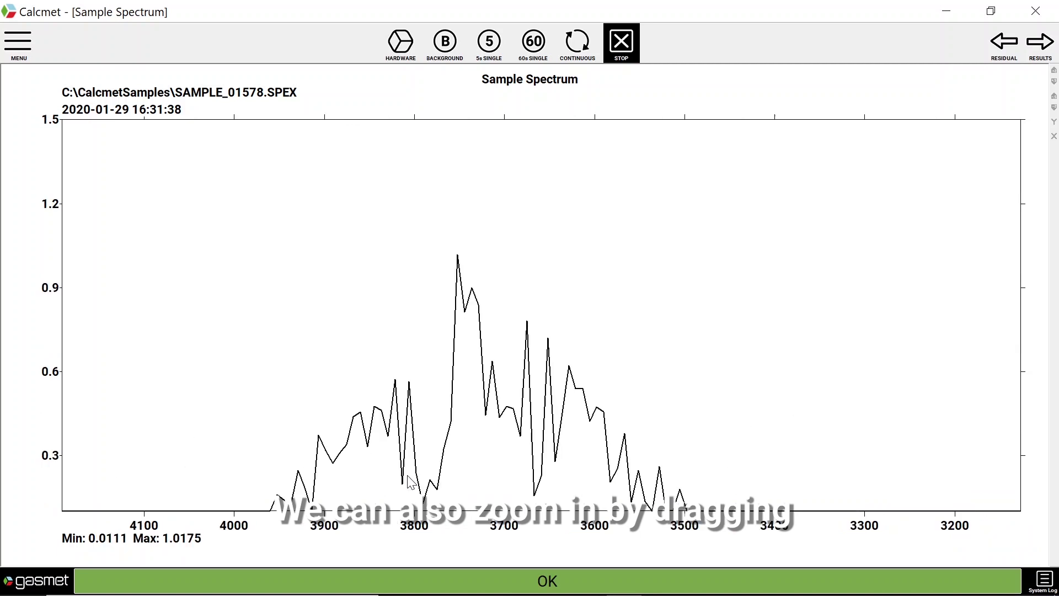
right_click(738, 318)
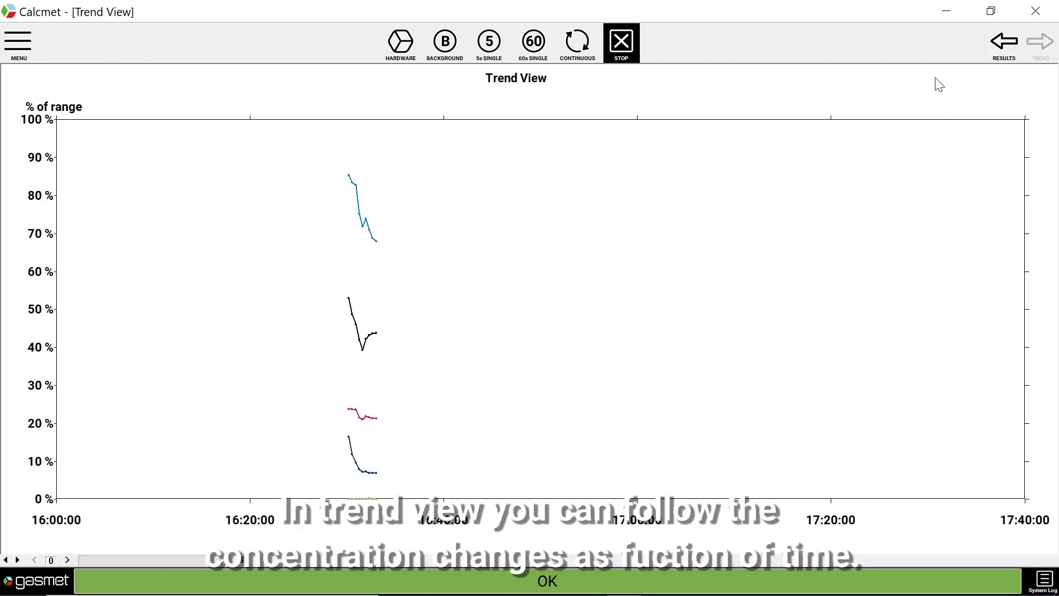
- Exclude Methane CH4 and Ammonia NH3 from the plotted components and show the trend view
left_click(1004, 44)
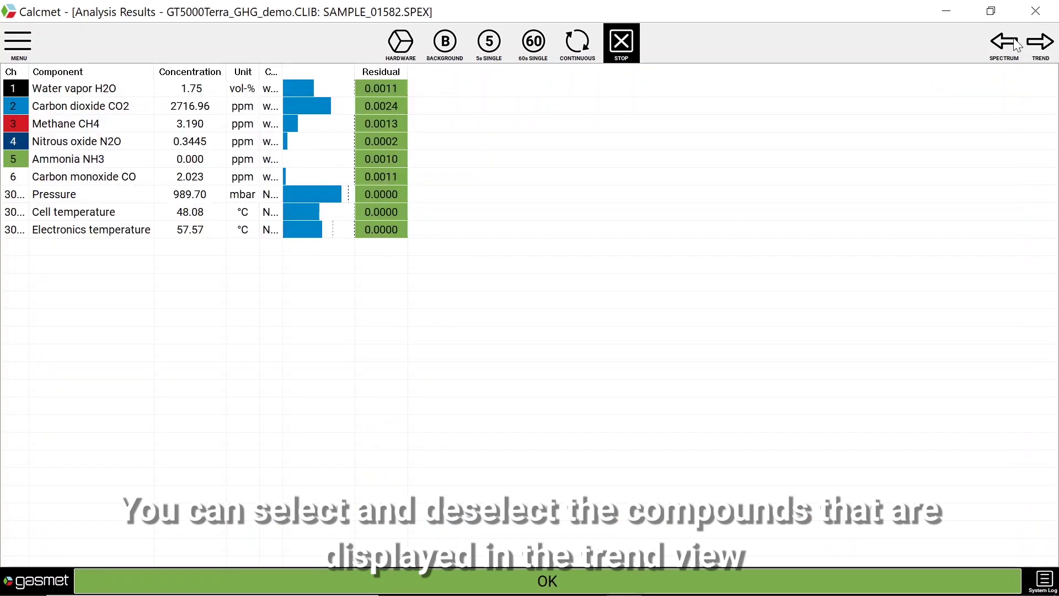
left_click(20, 126)
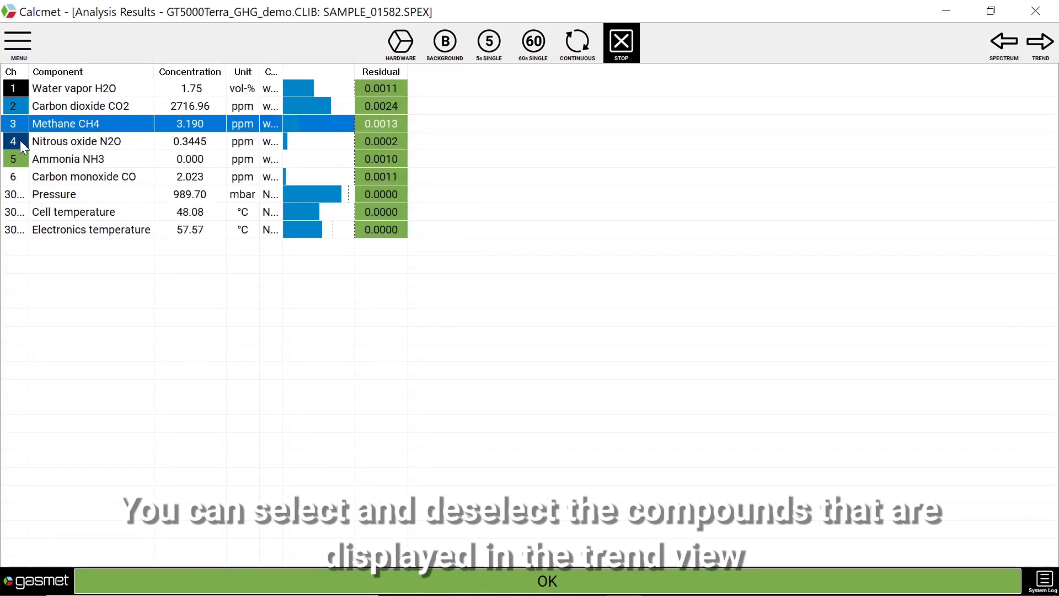
left_click(54, 179)
left_click(18, 161)
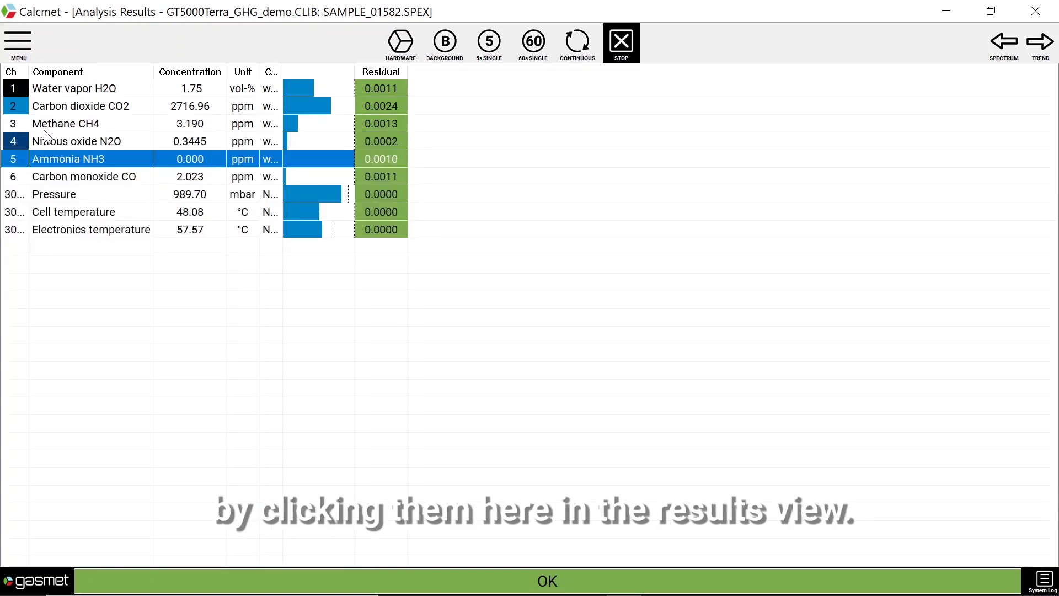
left_click(1044, 43)
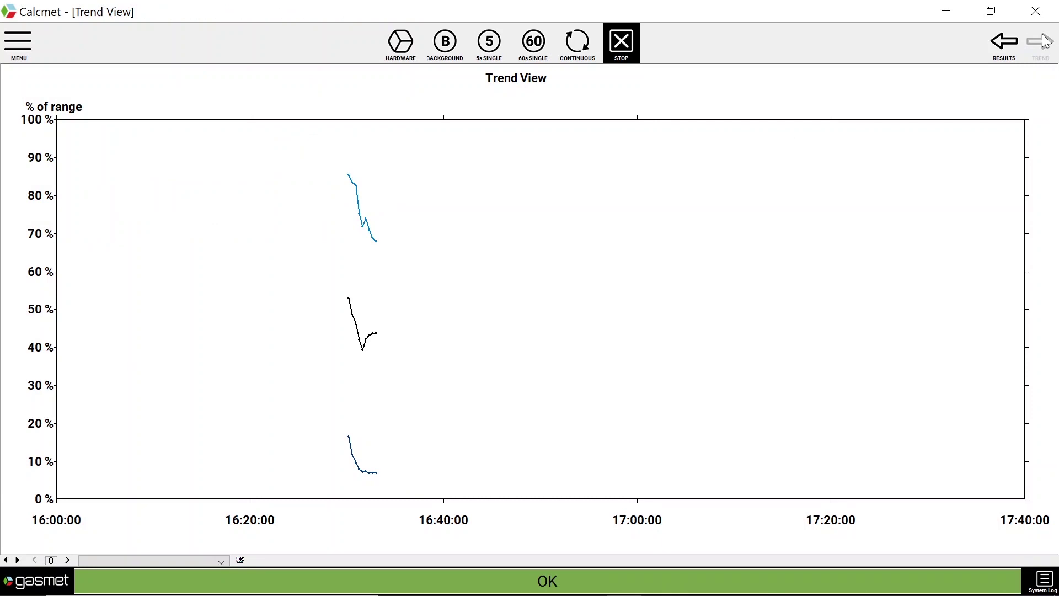
- Examine the trend curves between about 16:20 and 16:41, restore the full range and return to the analysis results
mouse_move(259, 151)
left_mouse_down()
mouse_move(464, 419)
mouse_move(462, 496)
left_mouse_up()
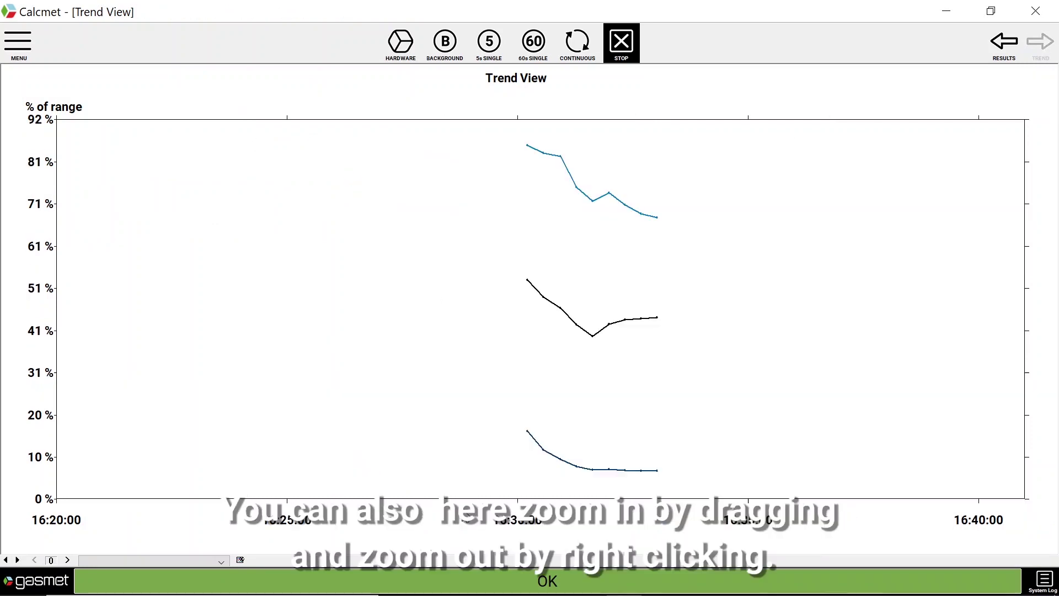
right_click(688, 343)
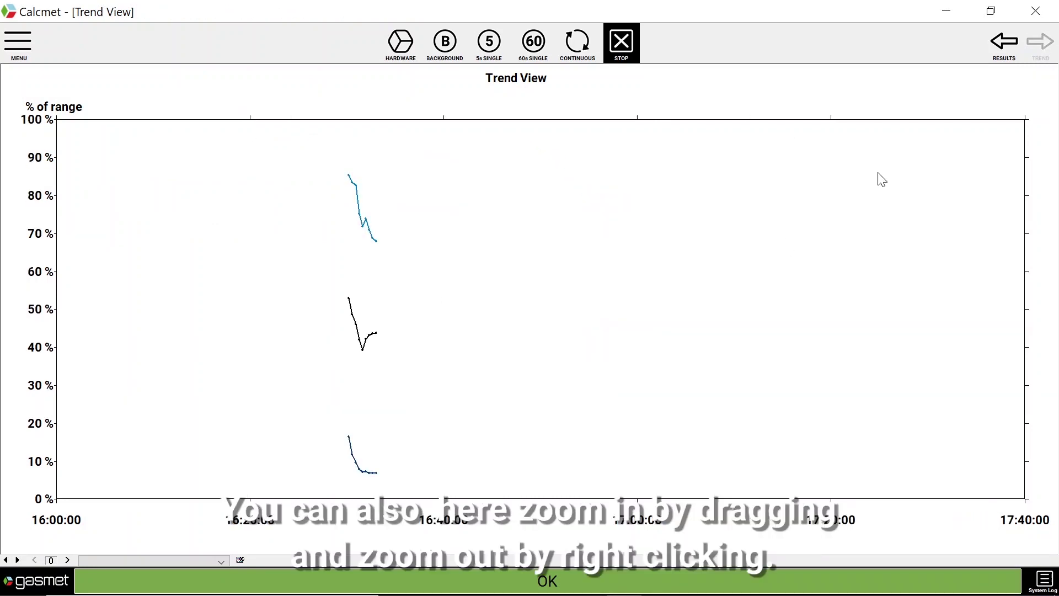
left_click(1009, 55)
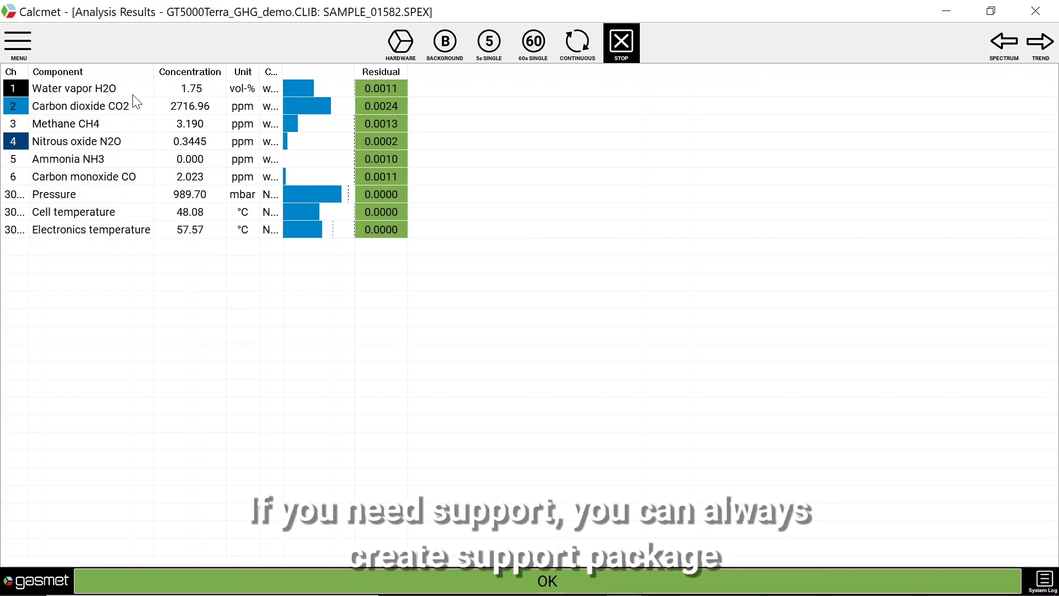
left_click(21, 40)
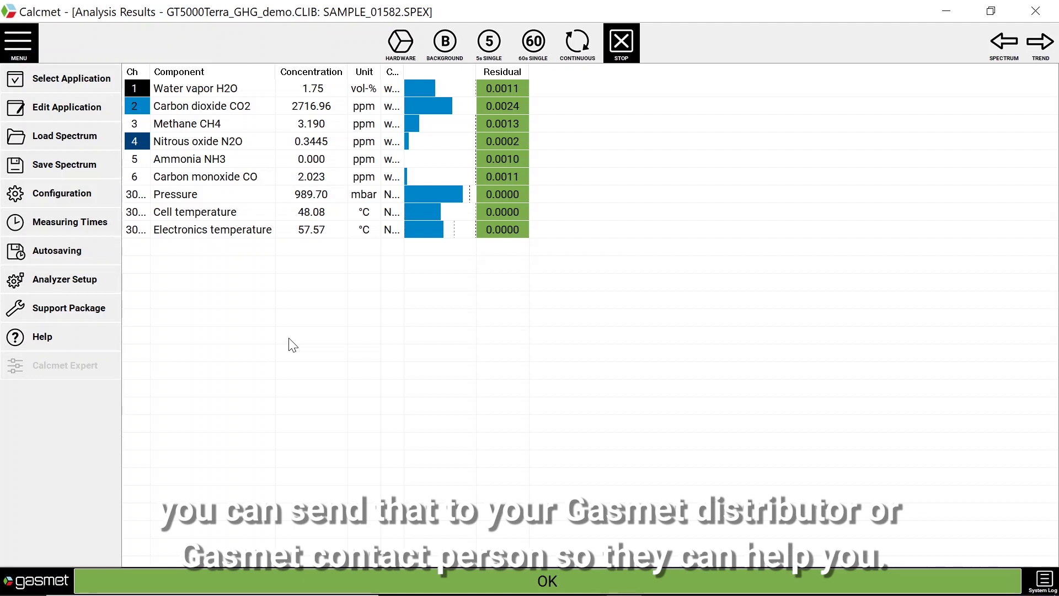
left_click(35, 55)
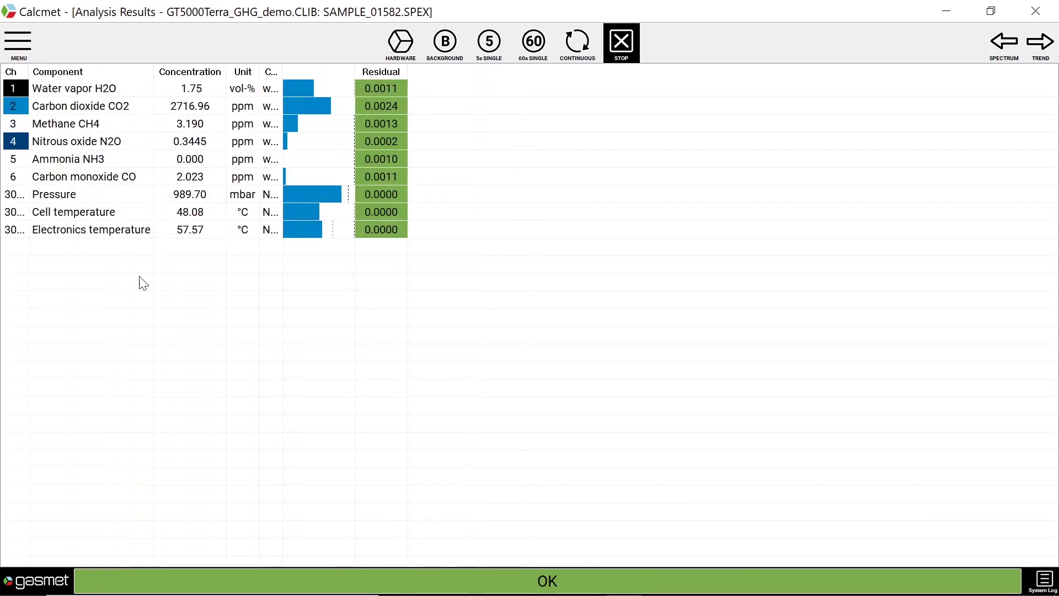
left_click(44, 589)
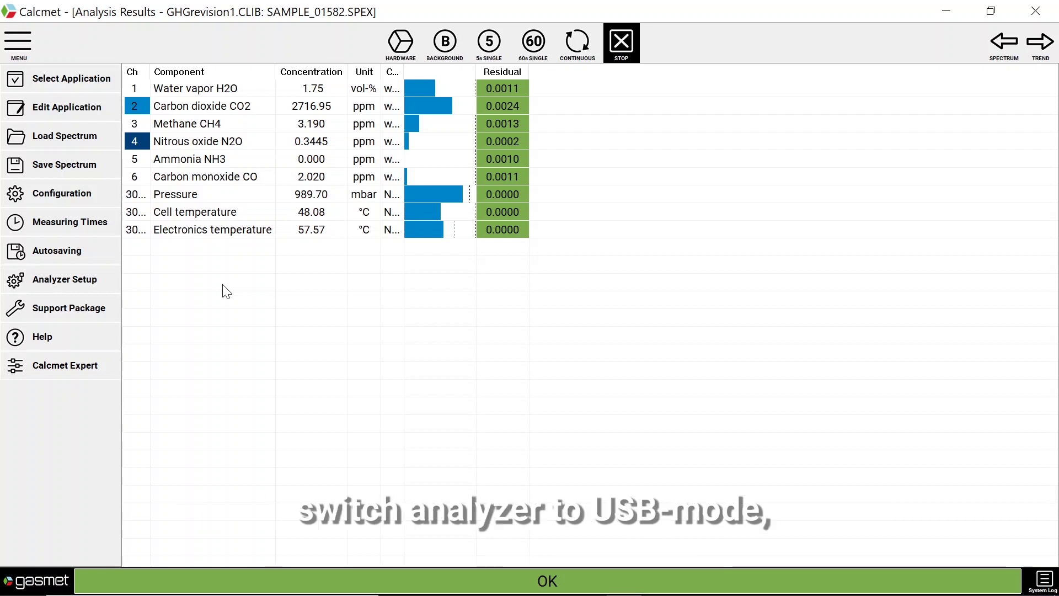
- Check that the configuration uses USB communication, accept it, and open the analyzer setup at its WiFi station settings
left_click(76, 198)
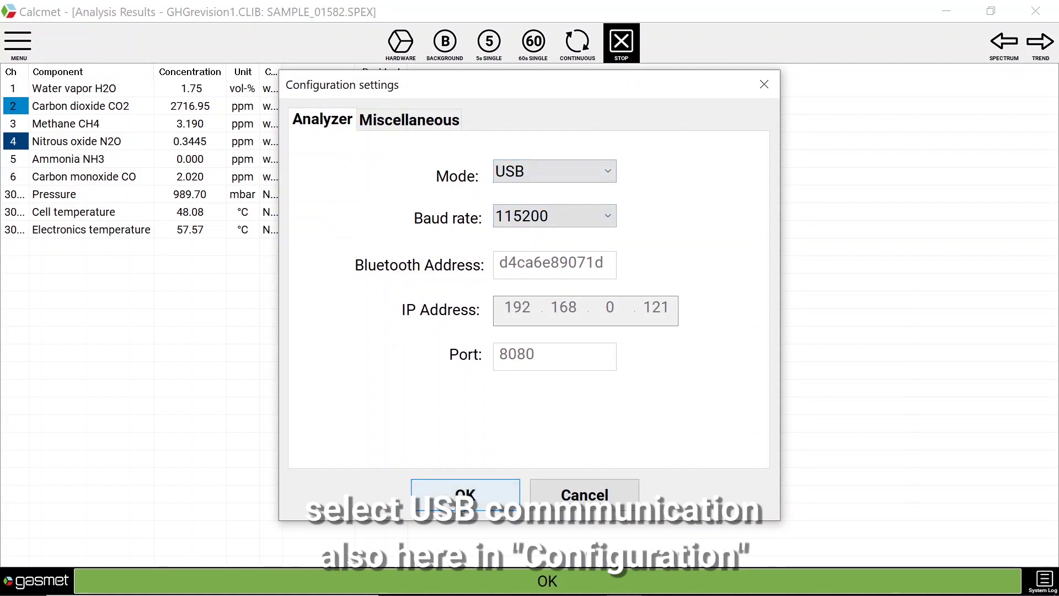
left_click(465, 495)
left_click(18, 42)
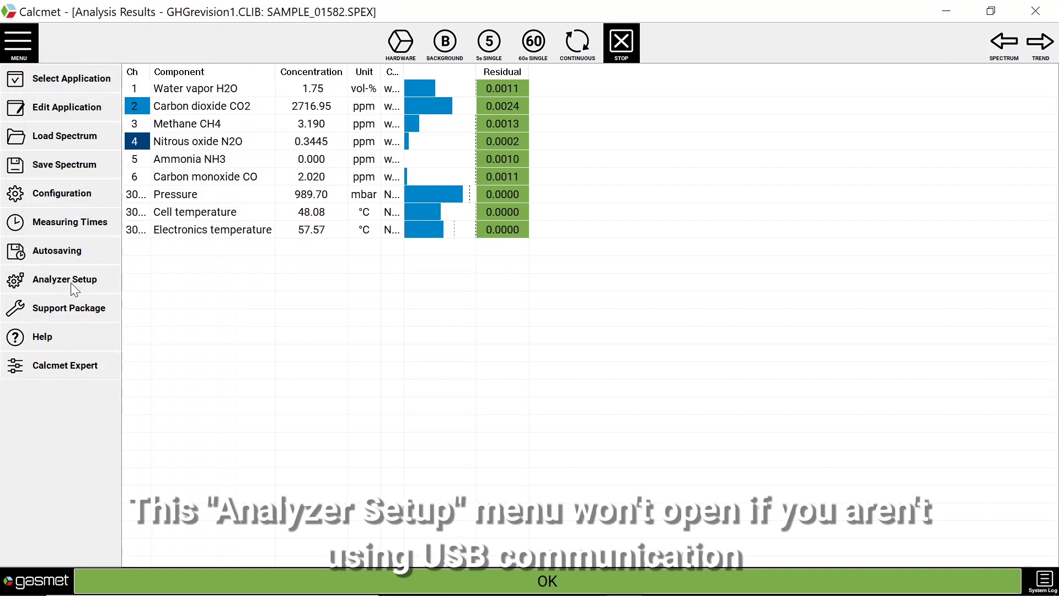
left_click(71, 283)
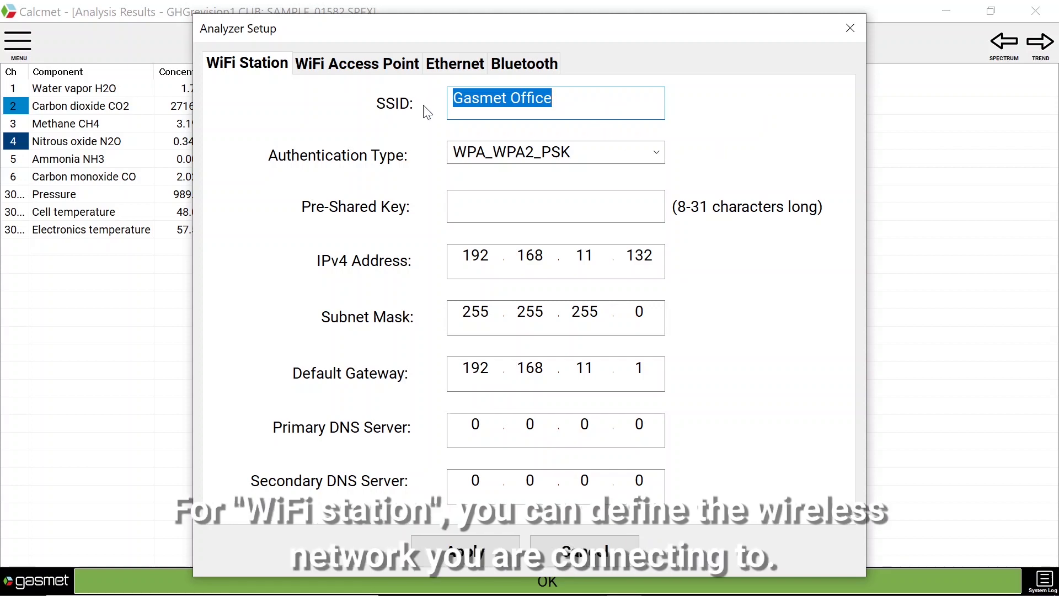
- Review the analyzer's connection settings for WiFi station, WiFi access point, Ethernet and Bluetooth, including the pre-shared key fields
key("End")
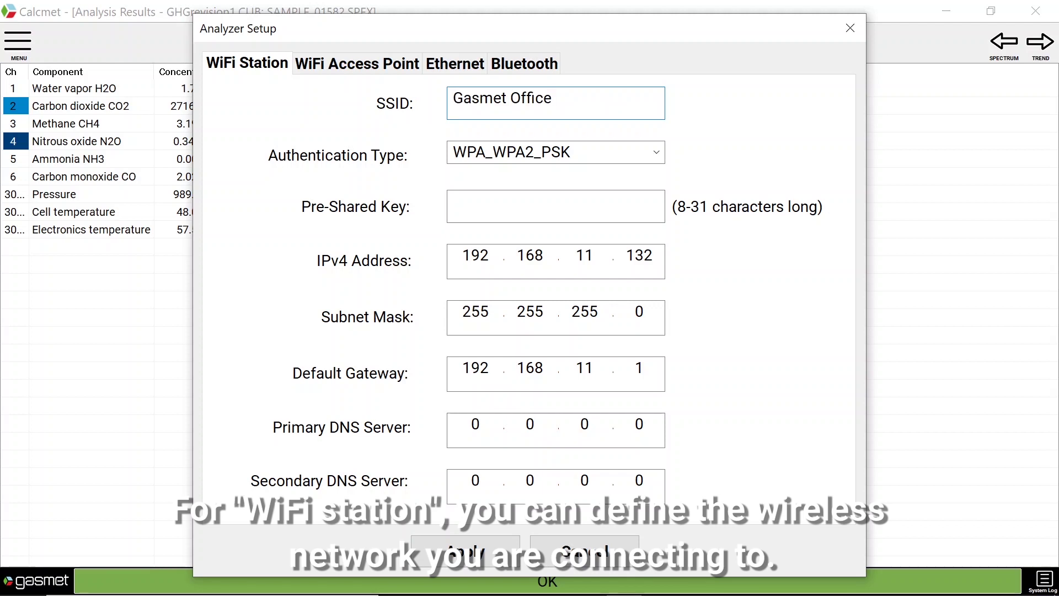
key("Tab")
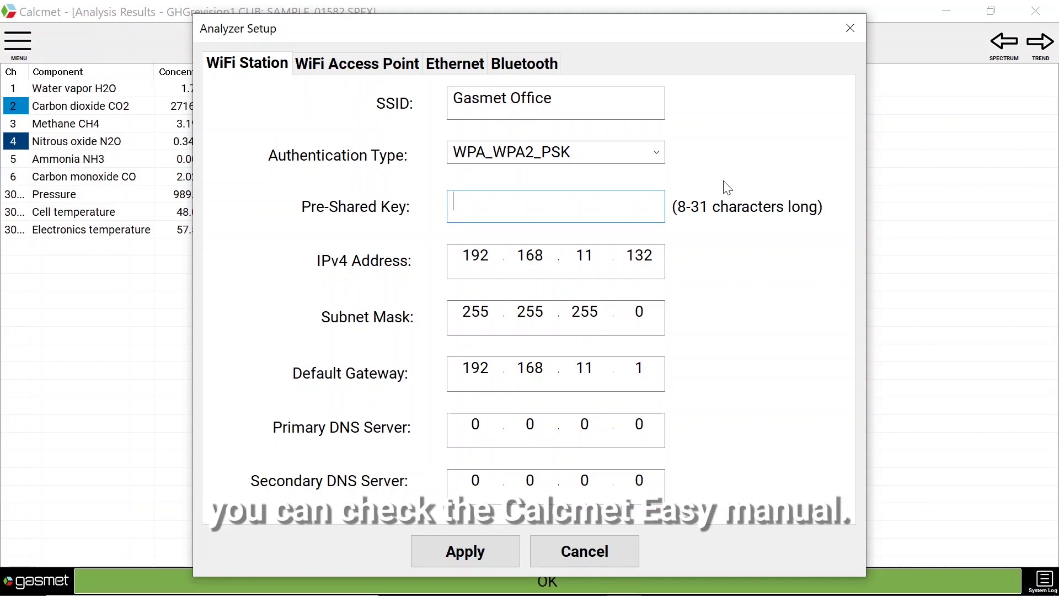
key("ctrl+Tab")
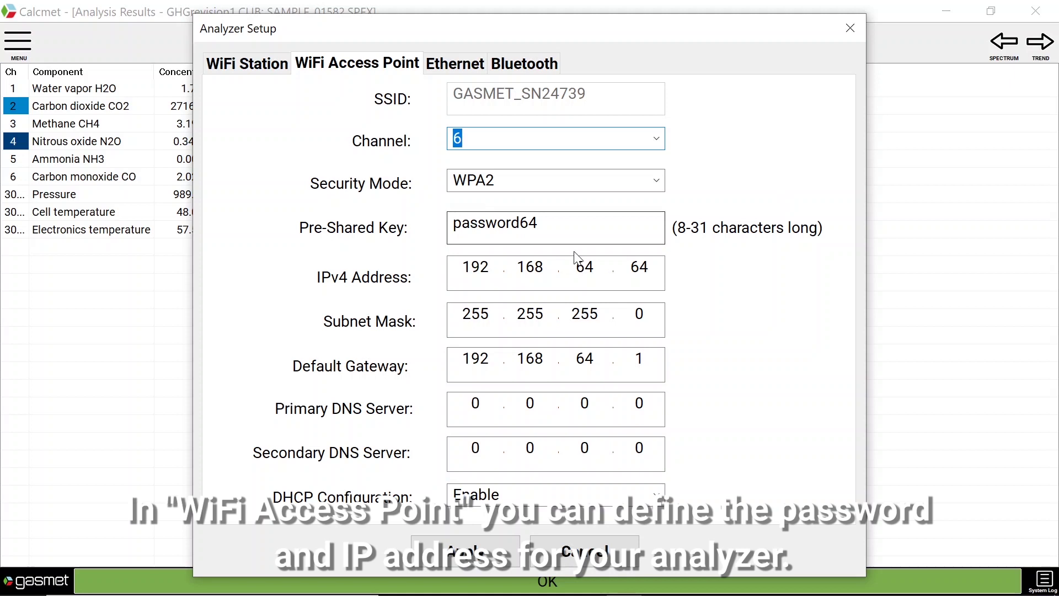
key("Tab")
key("Tab")
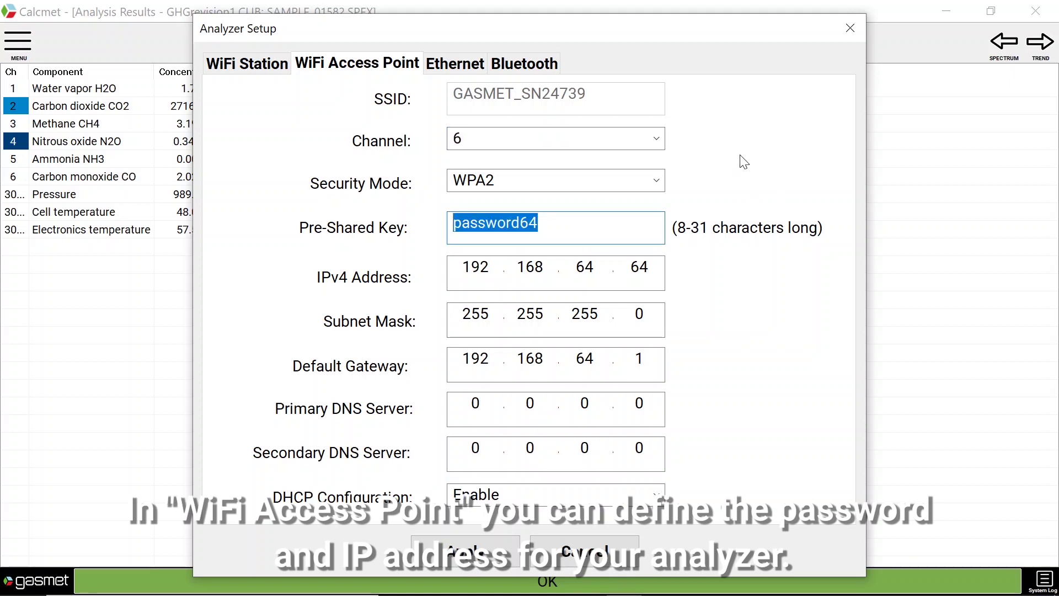
key("ctrl+Tab")
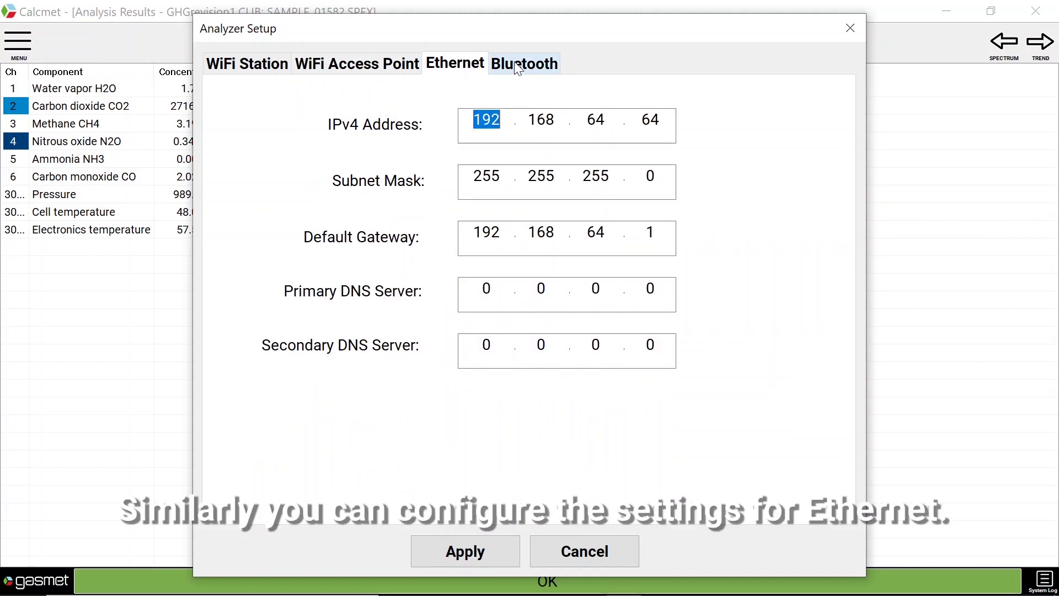
left_click(518, 67)
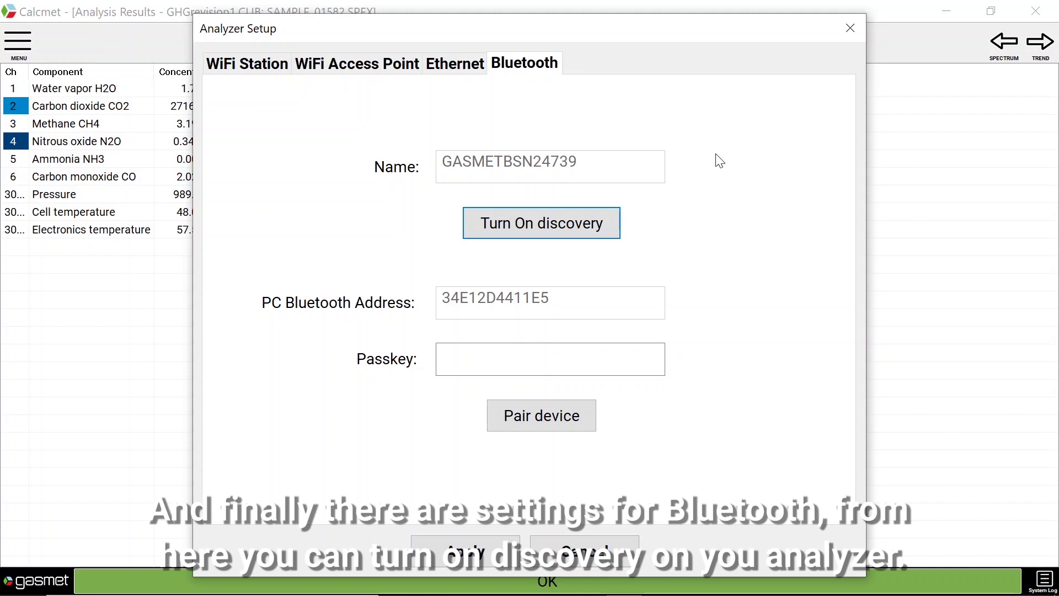
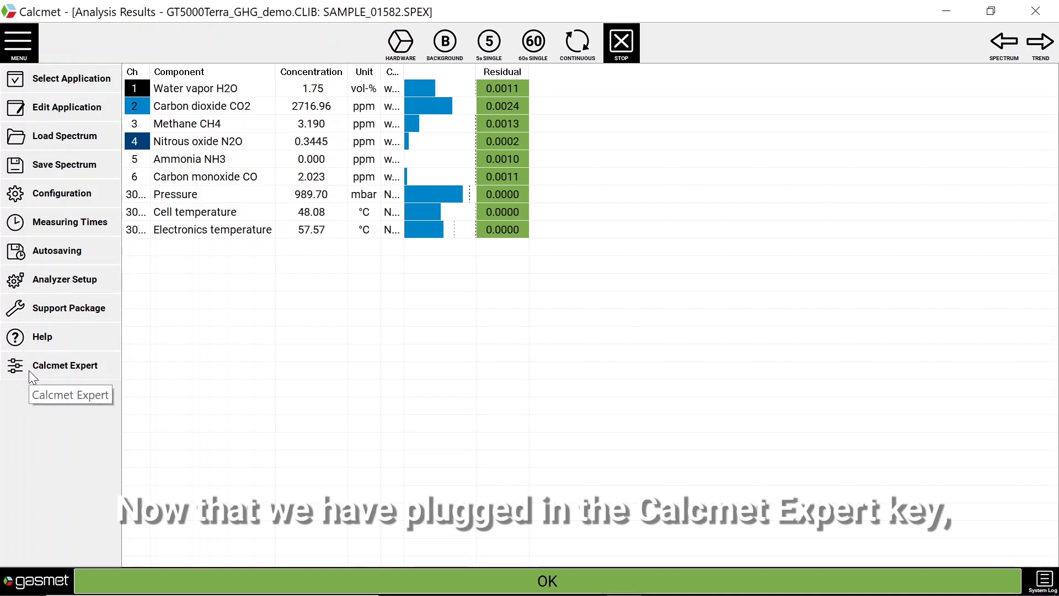
- Switch from the easy interface to Calcmet Expert mode and confirm the change
left_click(25, 374)
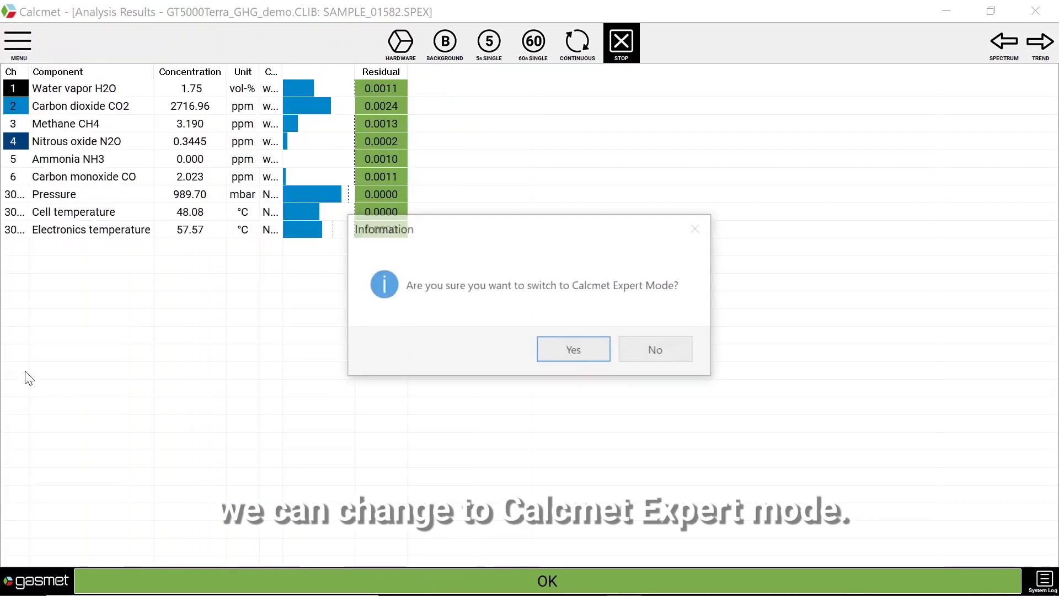
left_click(569, 358)
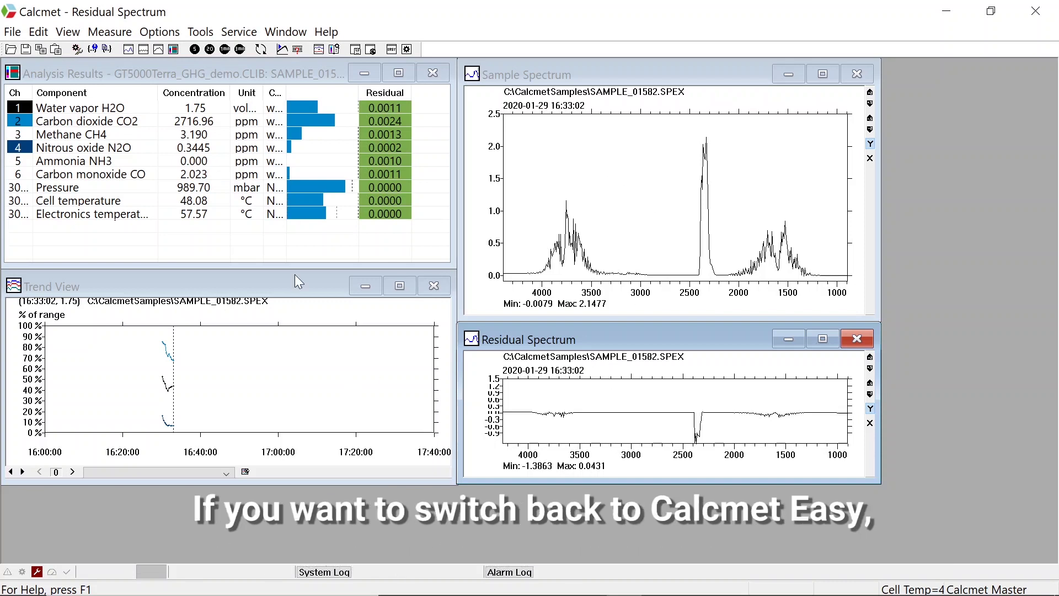
- Switch from Expert mode back to Calcmet Easy
left_click(201, 35)
left_click(201, 34)
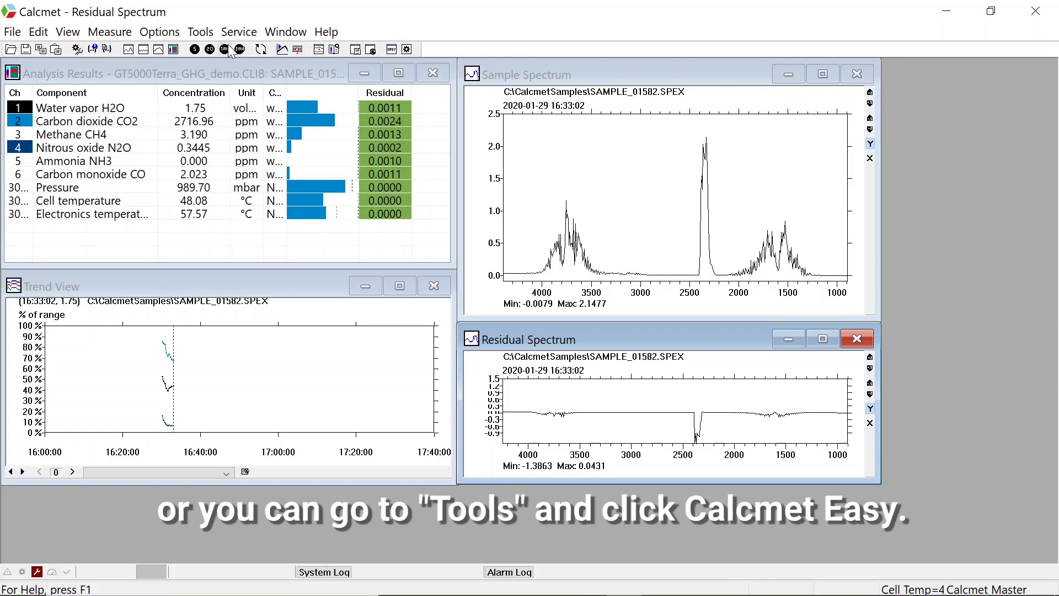
left_click(200, 33)
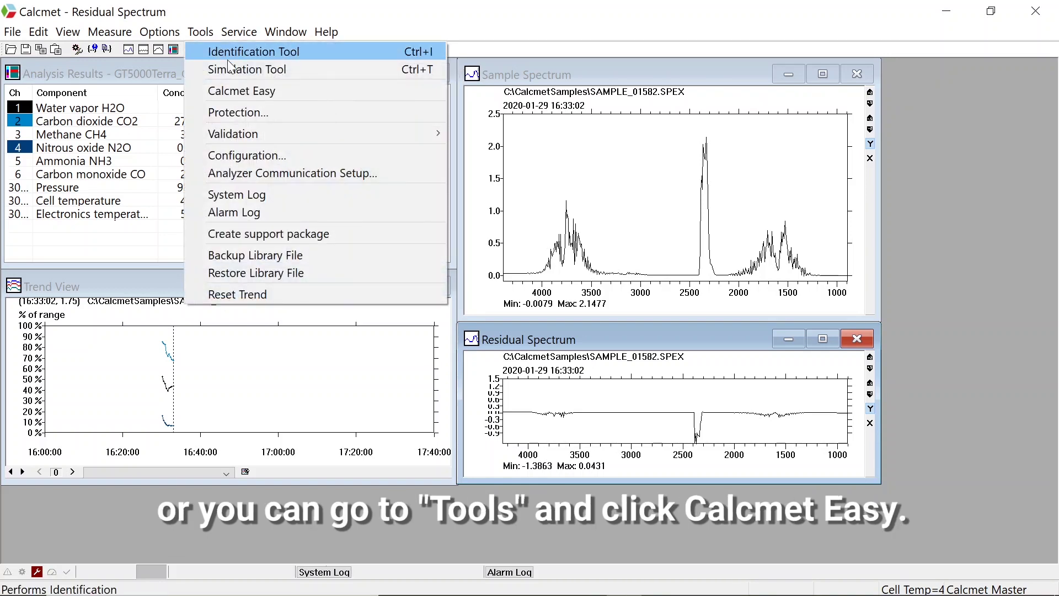
left_click(237, 90)
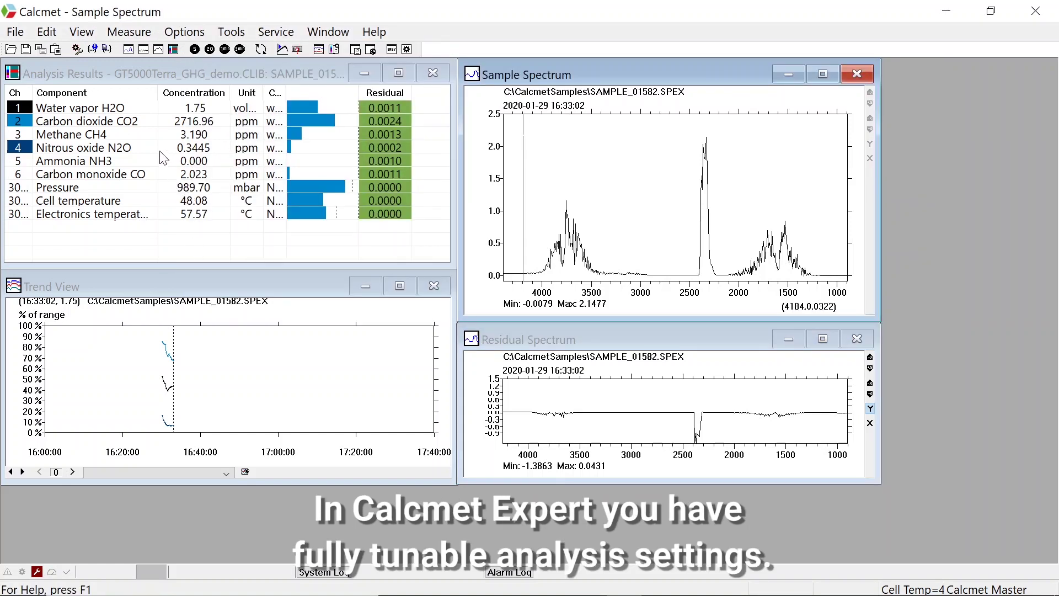
- Open the analysis settings, exclude Water vapor H2O from the analysis, include it again, and look over its reference files
left_click(52, 35)
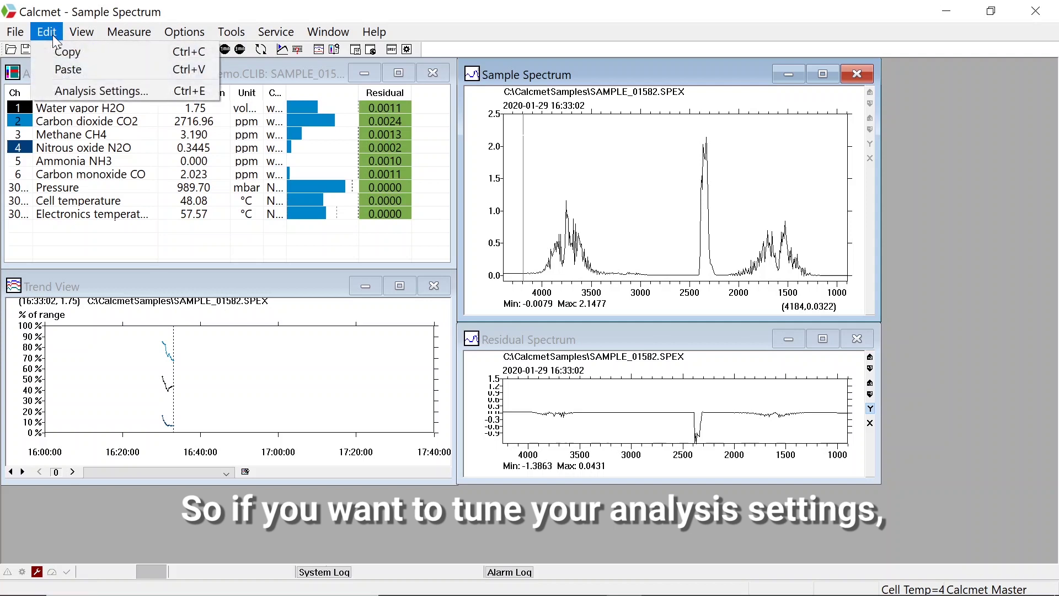
left_click(90, 90)
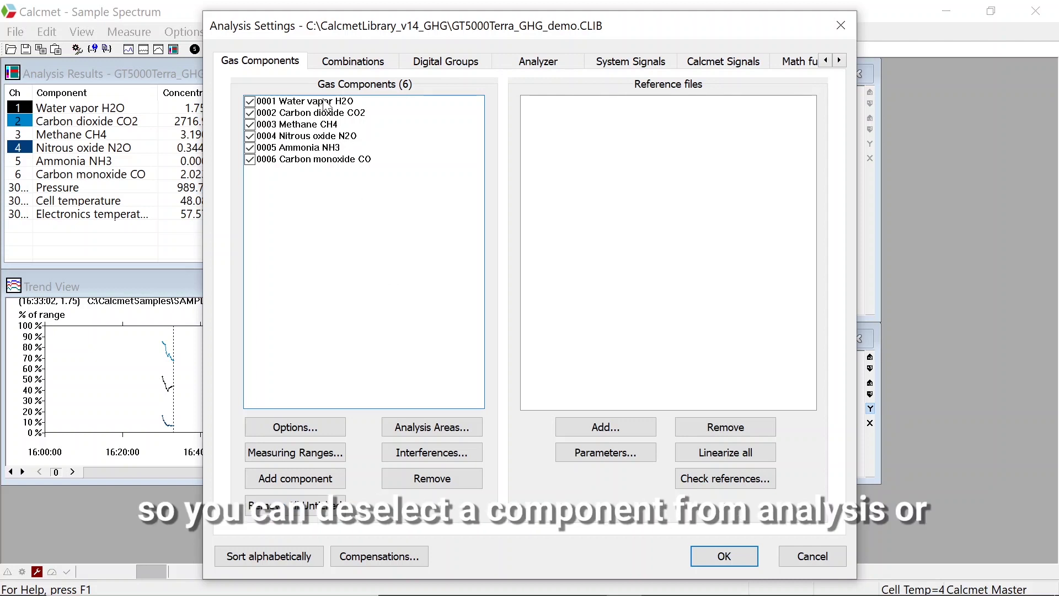
left_click(250, 102)
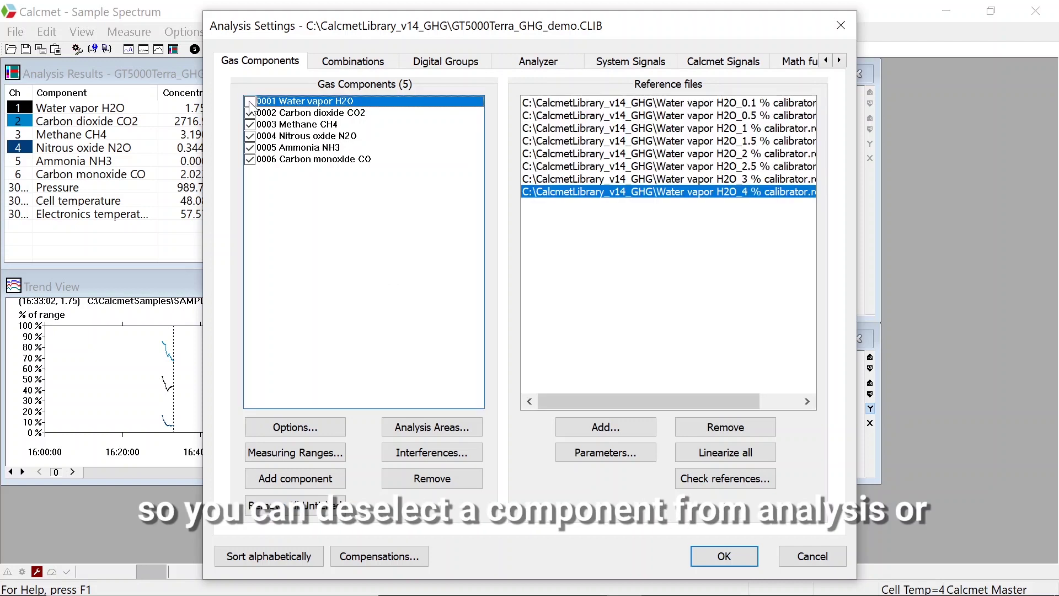
left_click(250, 101)
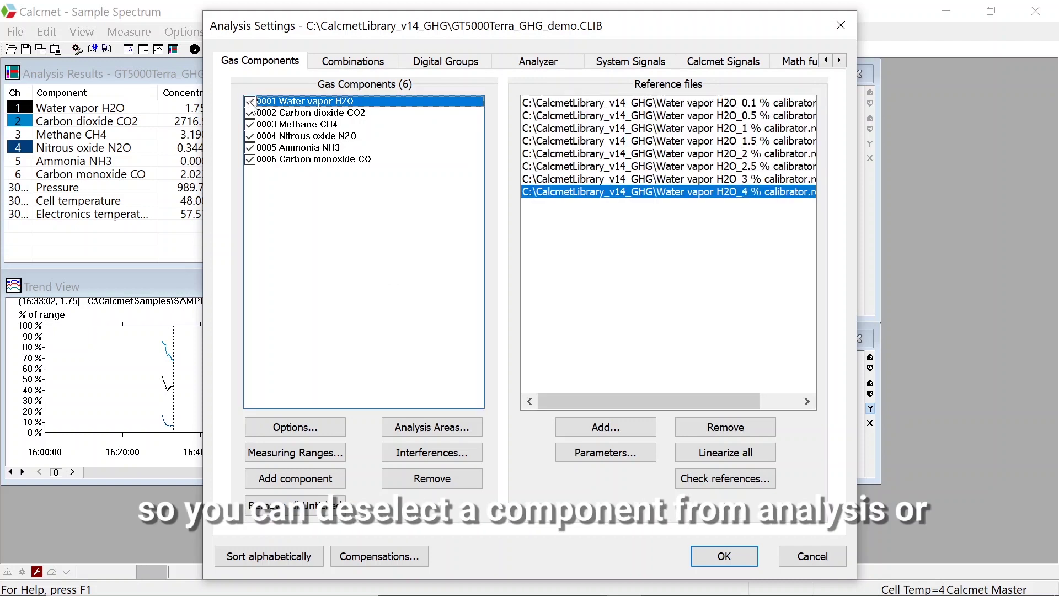
left_click(723, 143)
left_click(734, 104)
left_click(422, 281)
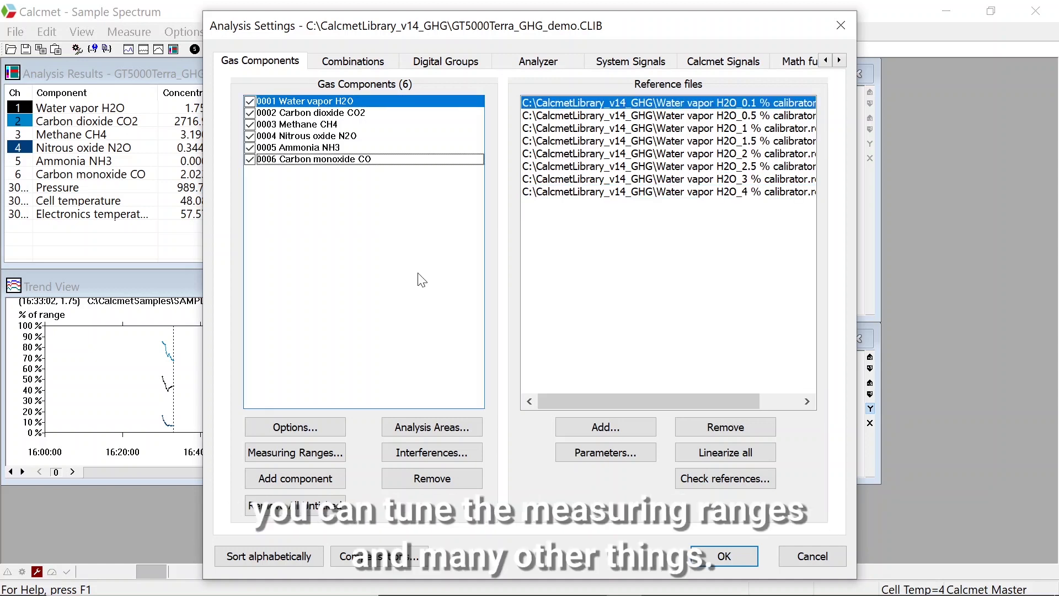
- Check the measuring ranges of Water vapor H2O without changing them, and accept the analysis settings
left_click(330, 454)
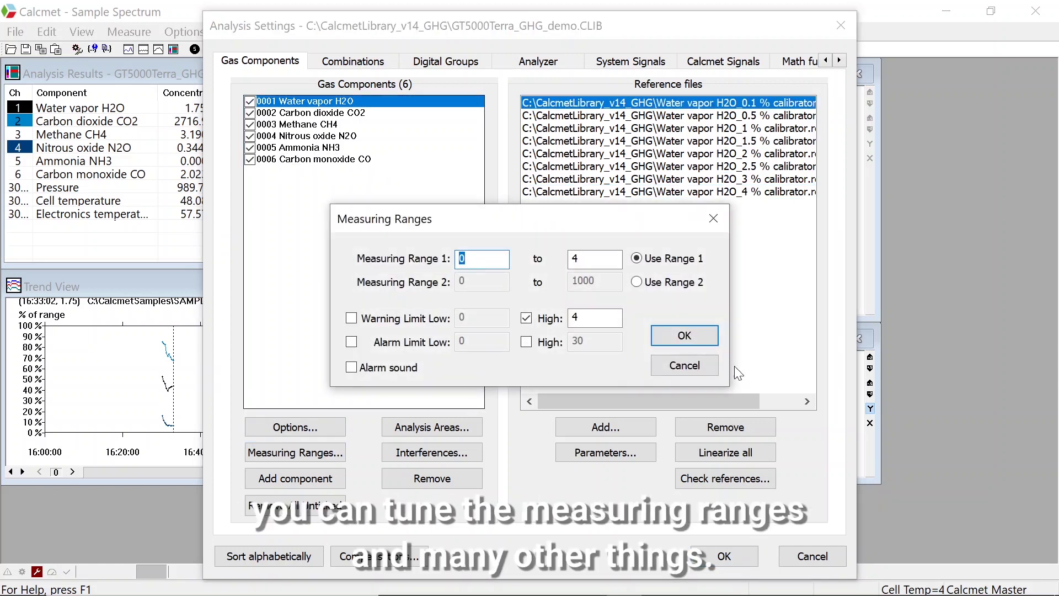
left_click(711, 369)
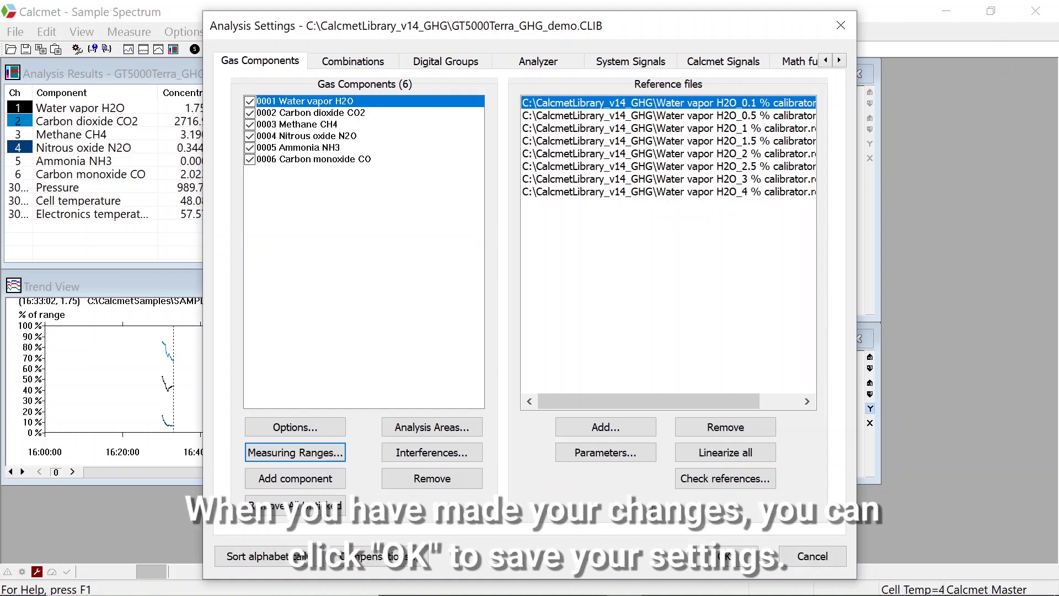
left_click(725, 557)
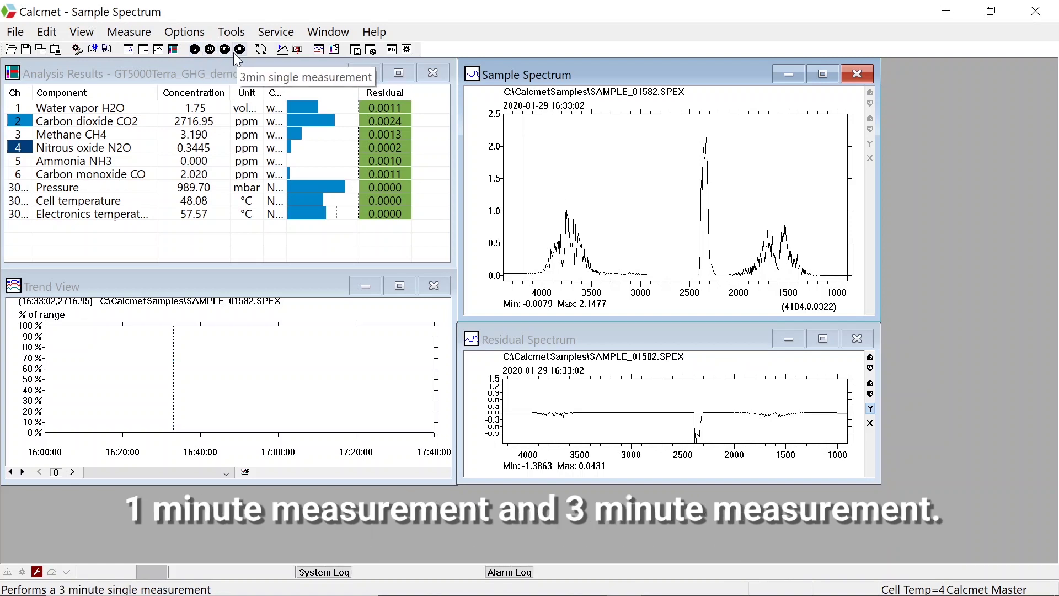
- Move the Residual Spectrum and Sample Spectrum windows out of place and restore the saved window positions
left_click_drag(696, 334, 868, 321)
left_click_drag(634, 63, 585, 278)
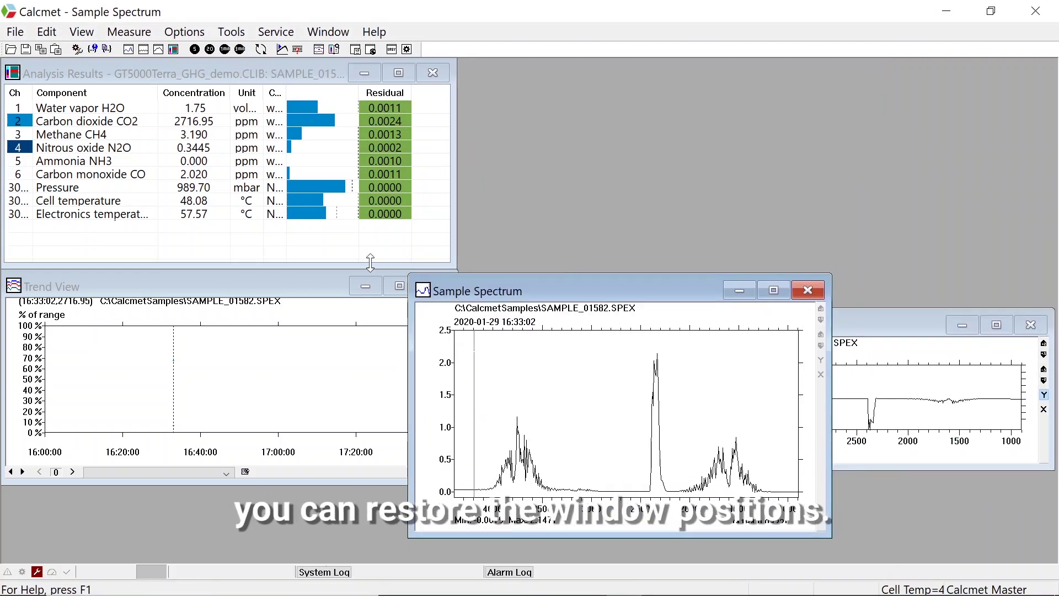
left_click(337, 27)
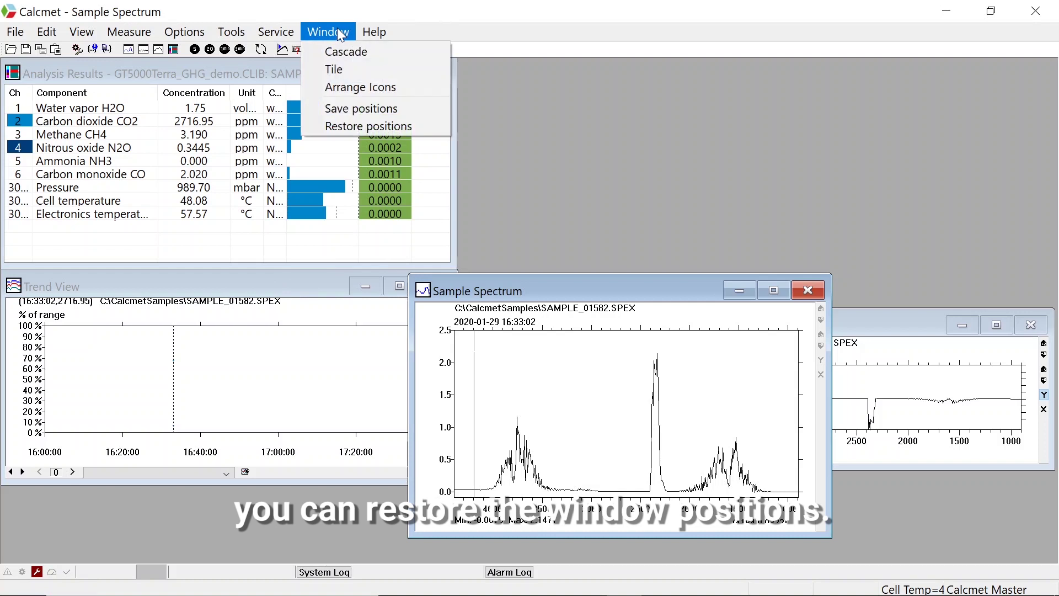
left_click(389, 123)
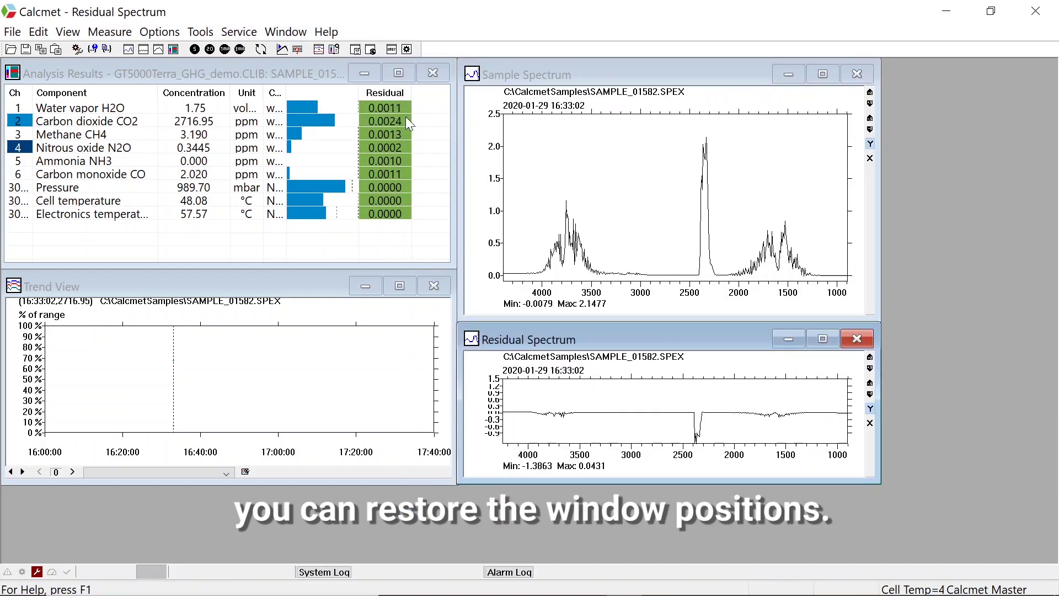
- Open the measuring times settings
left_click(301, 34)
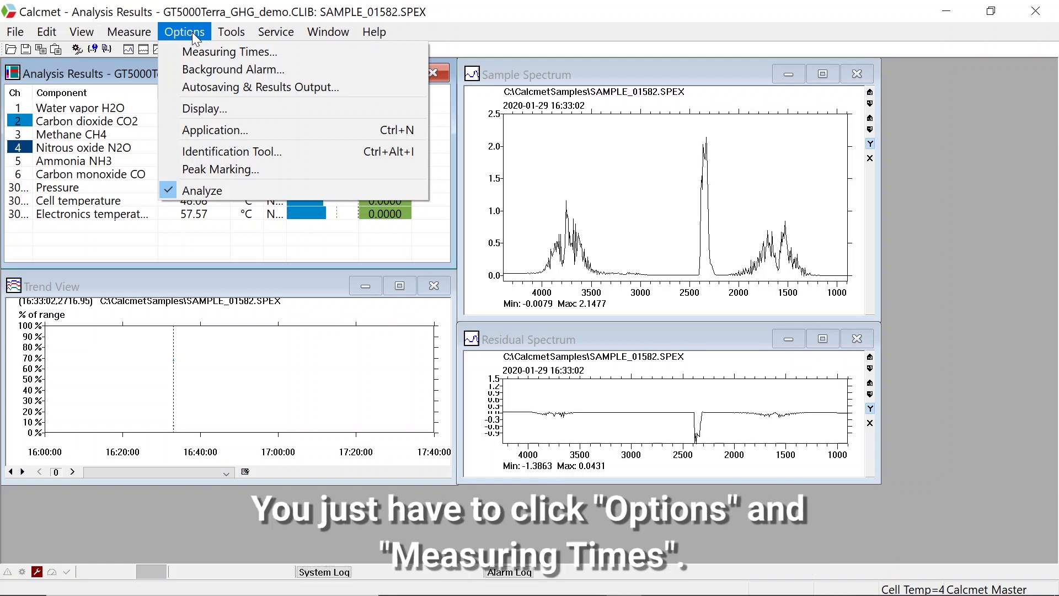
left_click(199, 50)
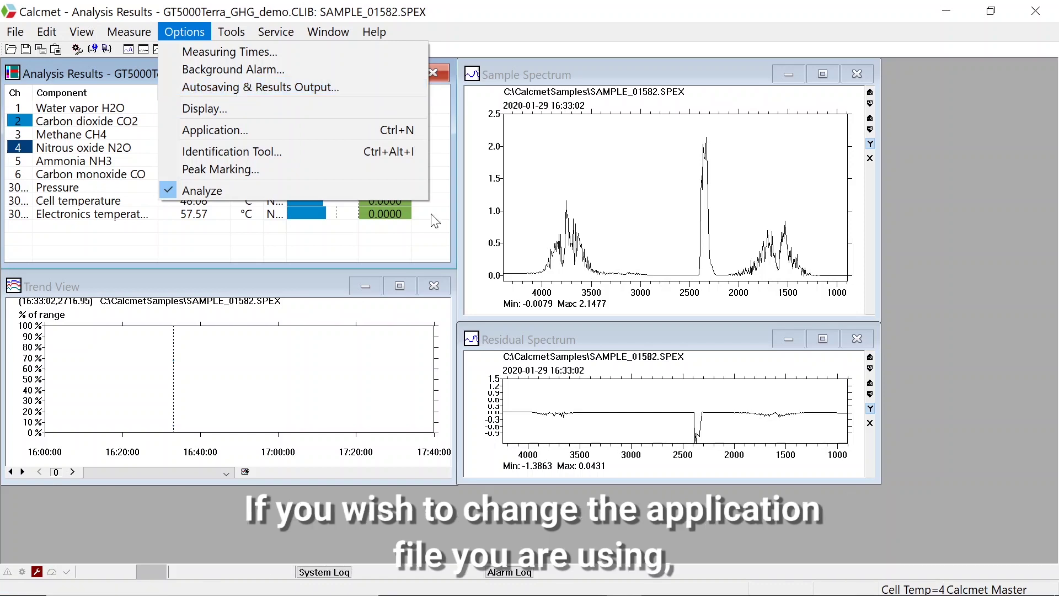
- Choose the library file GT5000Terra_GHG_demo from the CalcmetLibrary_v14_GHG folder as the current application
left_click(405, 129)
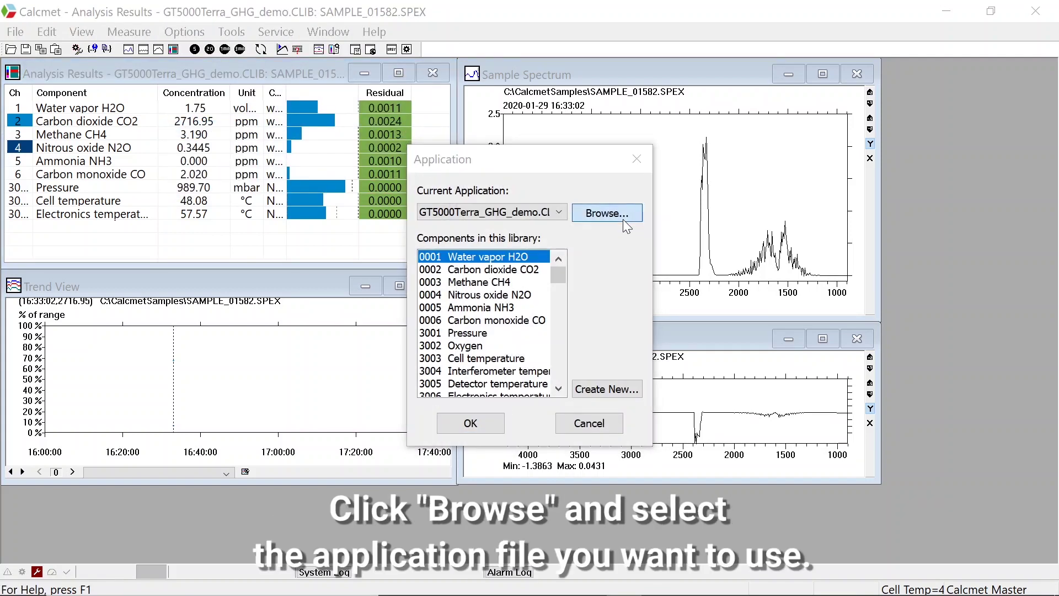
left_click(626, 225)
left_click(684, 194)
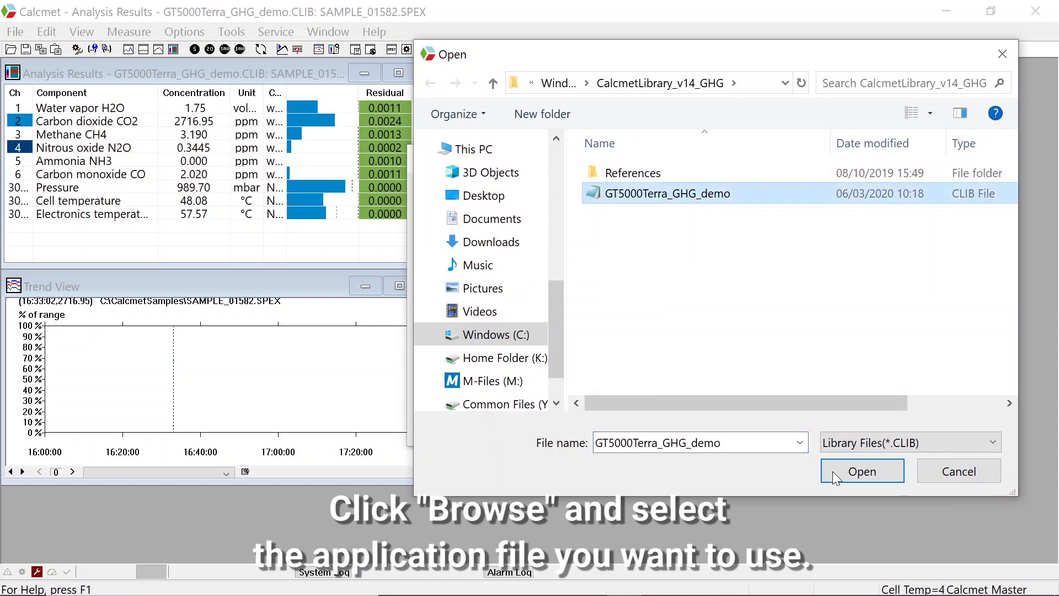
left_click(834, 472)
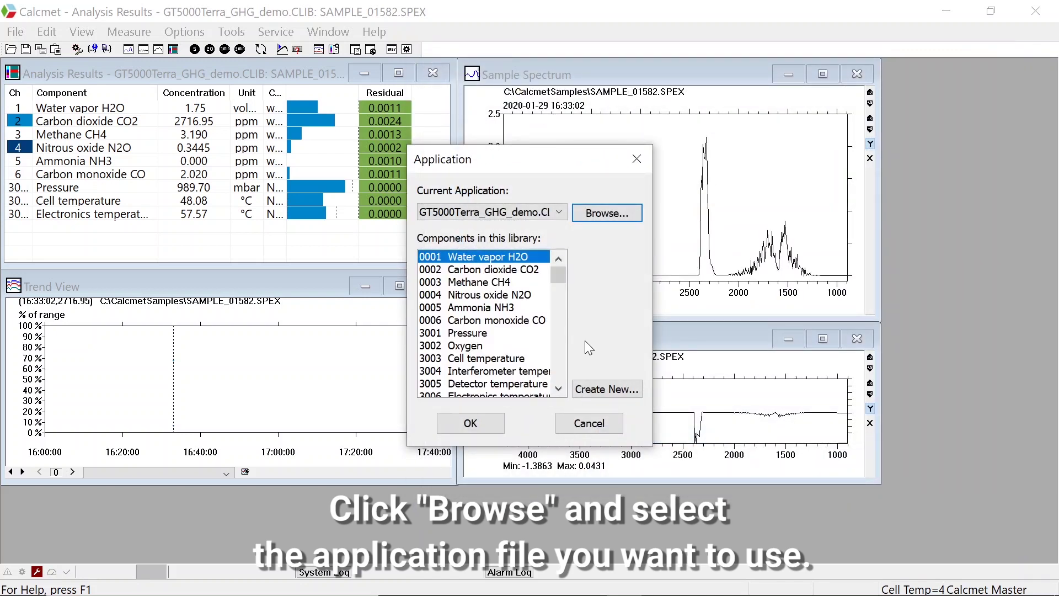
- Create a new application library named GHGrevision1 and accept it as the current application
left_click(603, 390)
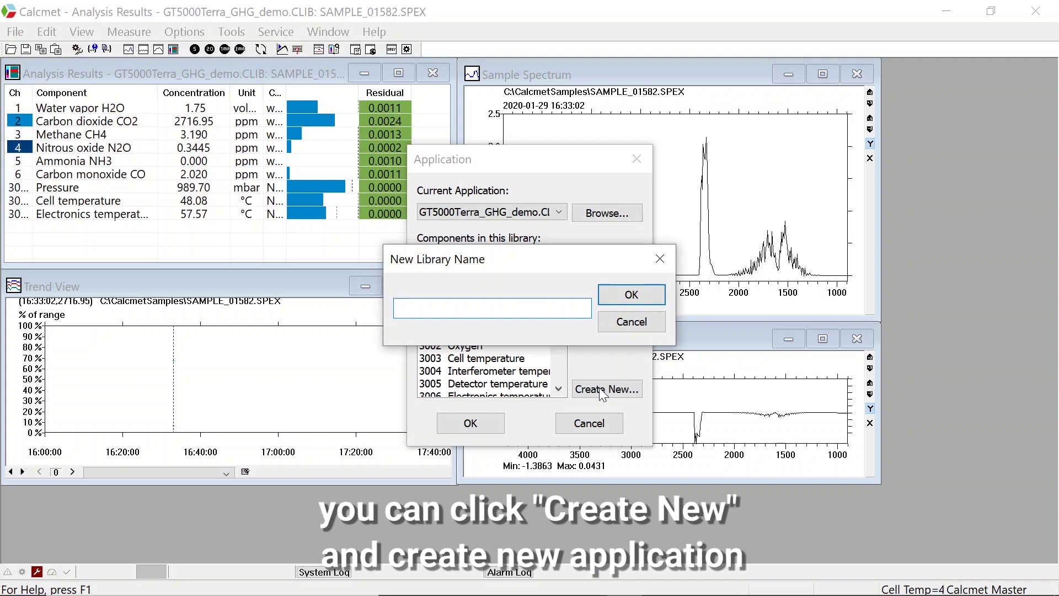
type("GHG?")
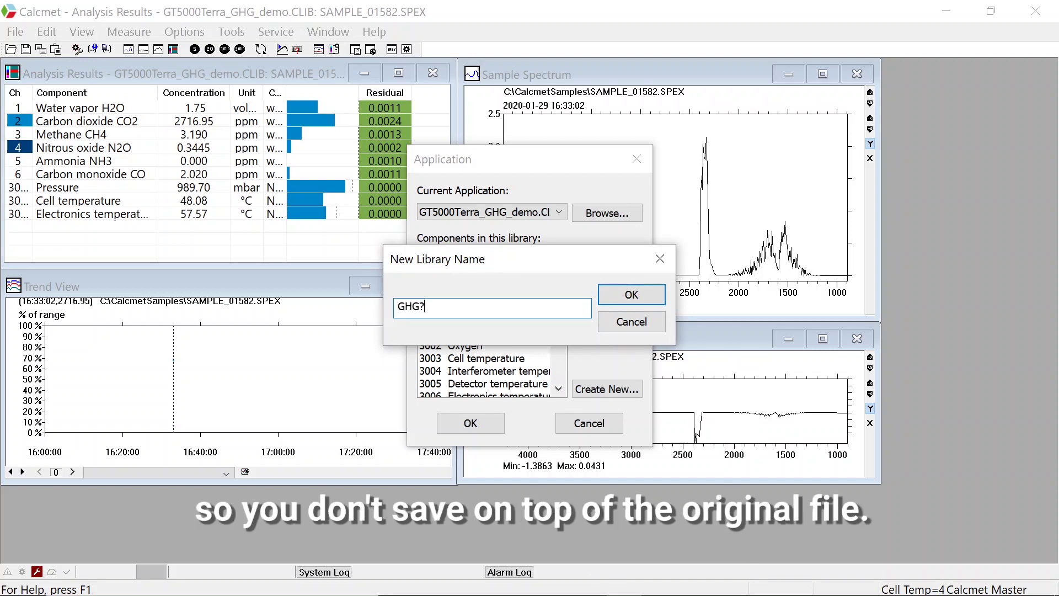
key("BackSpace")
type("reviso")
key("BackSpace")
type("ion1")
left_click(629, 294)
left_click(483, 425)
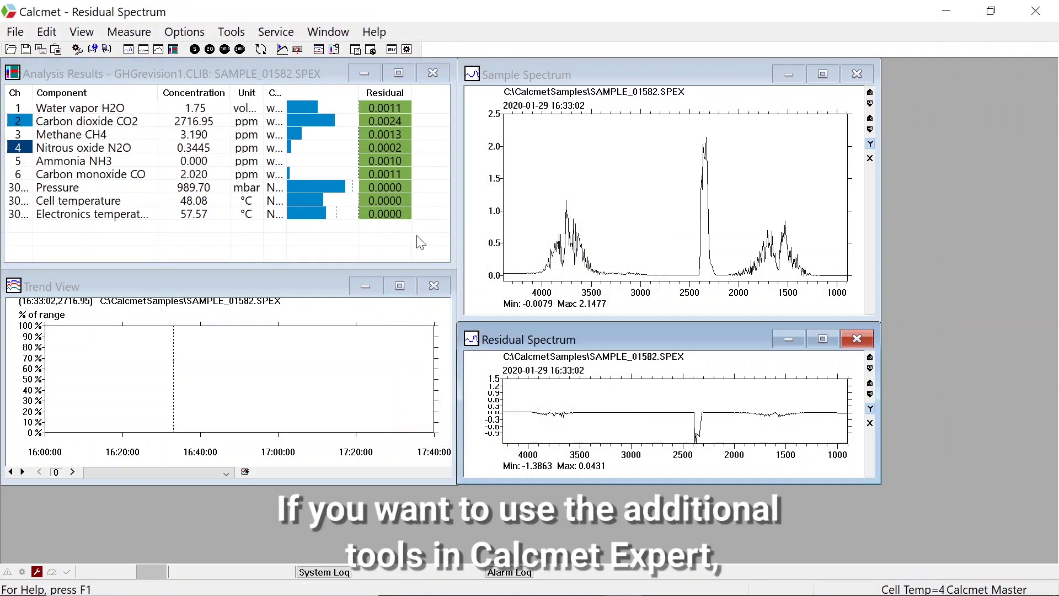
- Examine the Sample Spectrum's peak group enlarged between about 4100 and 2950, and restore the full spectrum
left_click(232, 32)
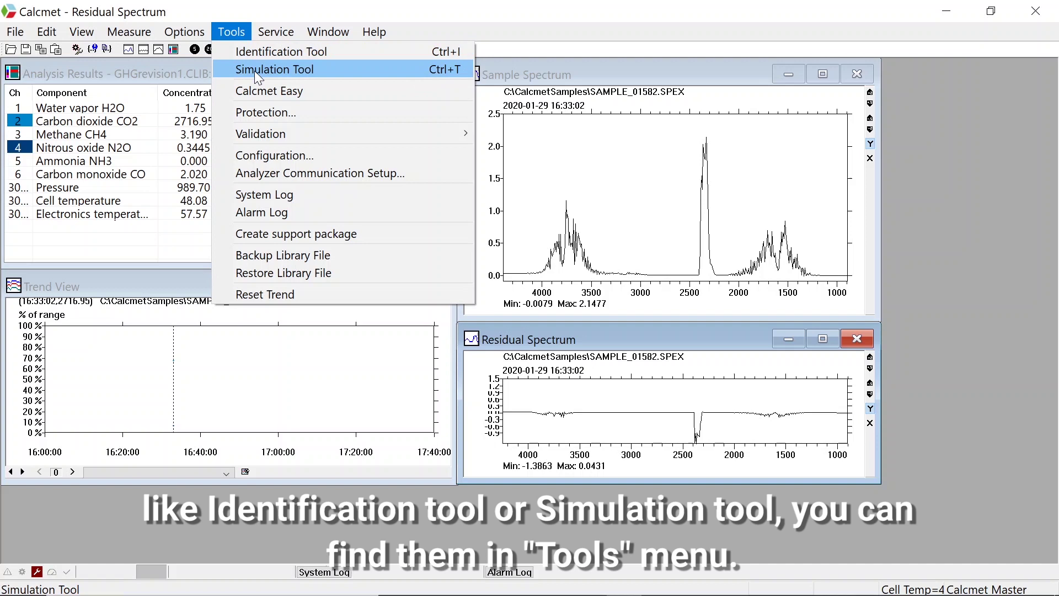
left_click(237, 34)
left_click(532, 172)
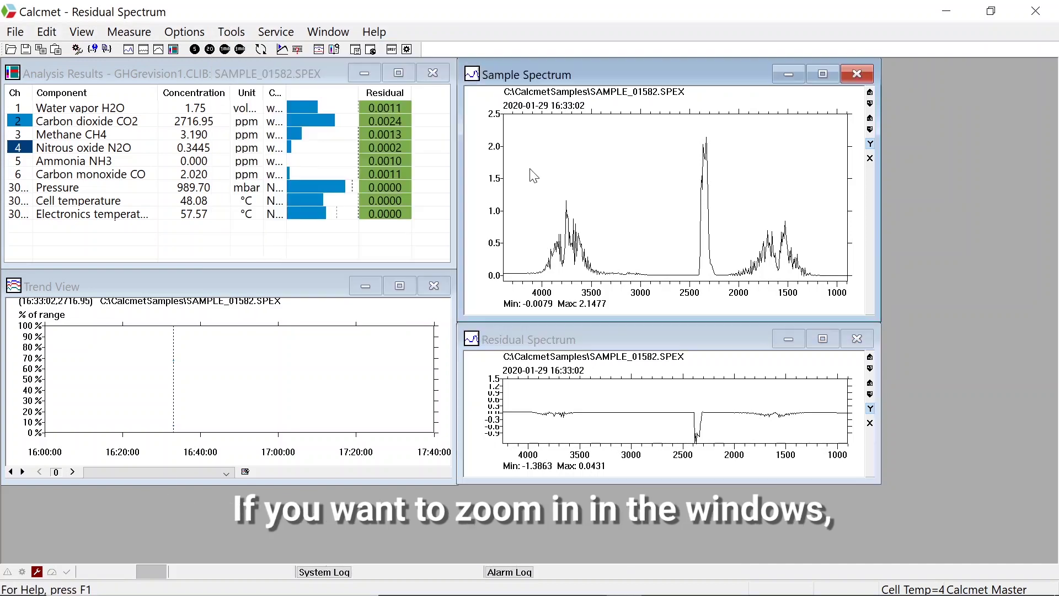
left_click_drag(643, 266, 647, 270)
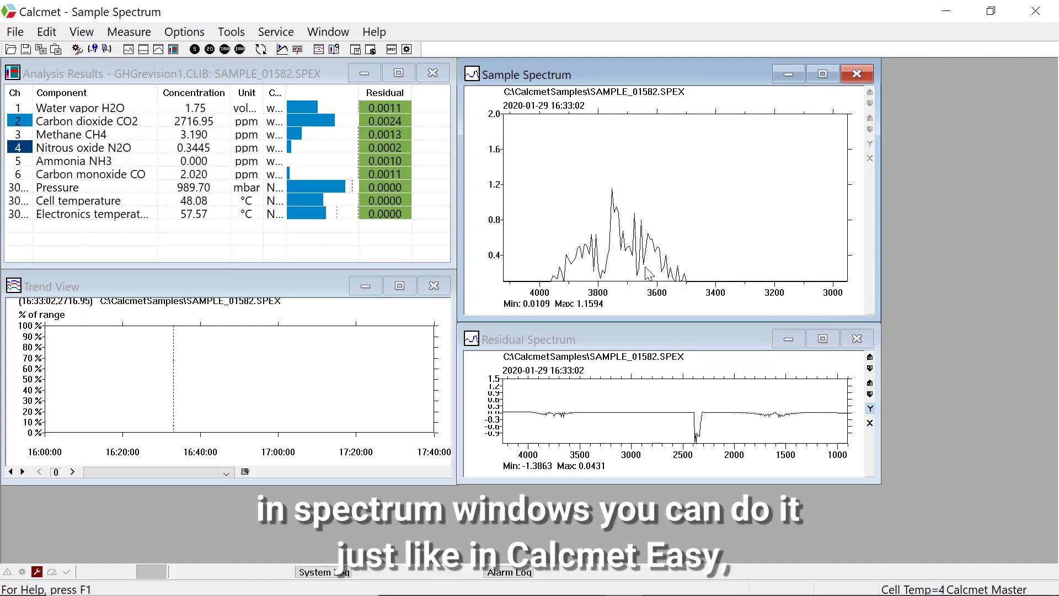
right_click(671, 186)
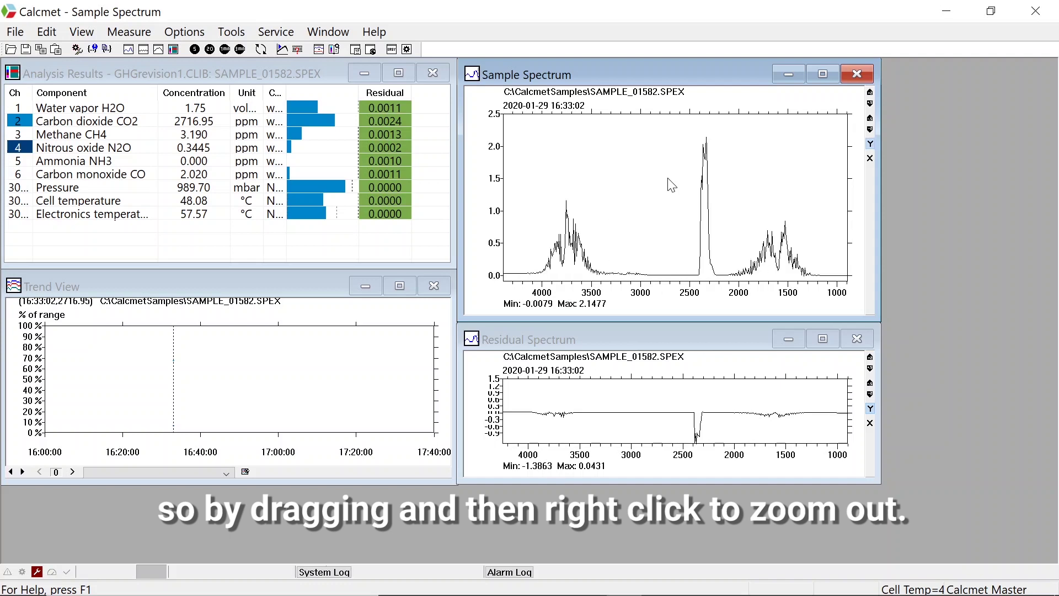